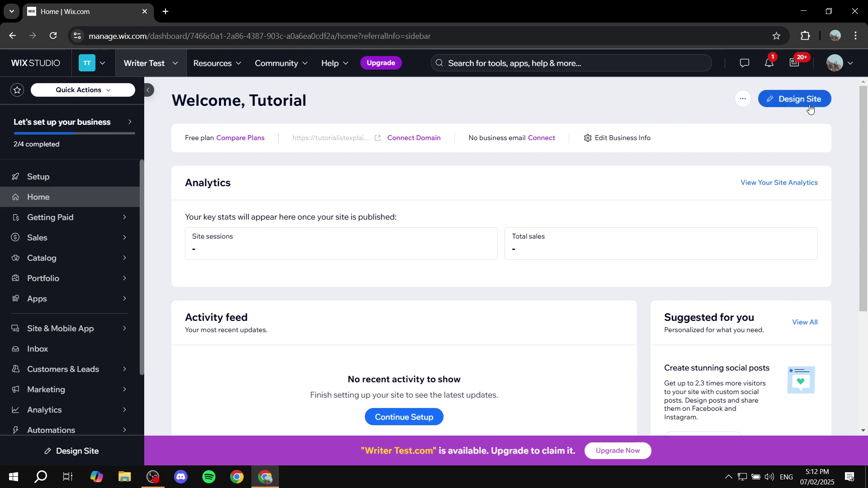
# Step: Open the Writer Test site for designing in the website editor and look over its home page
pyautogui.click(806, 100)
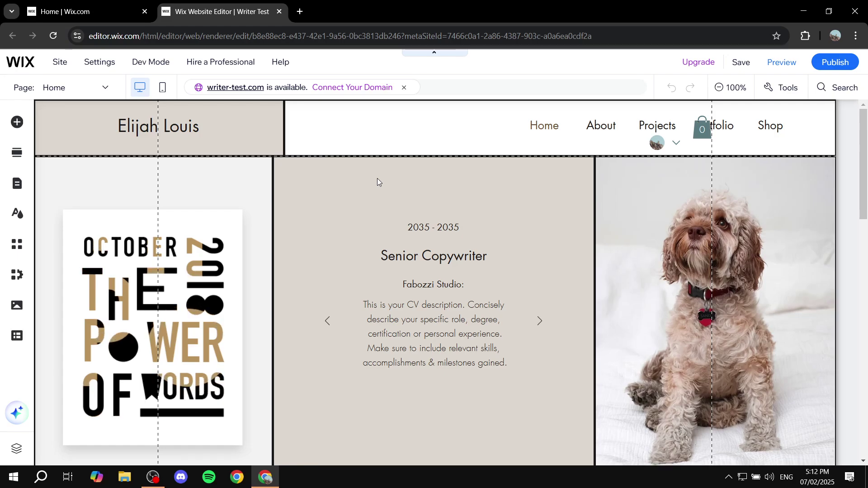
pyautogui.click(520, 181)
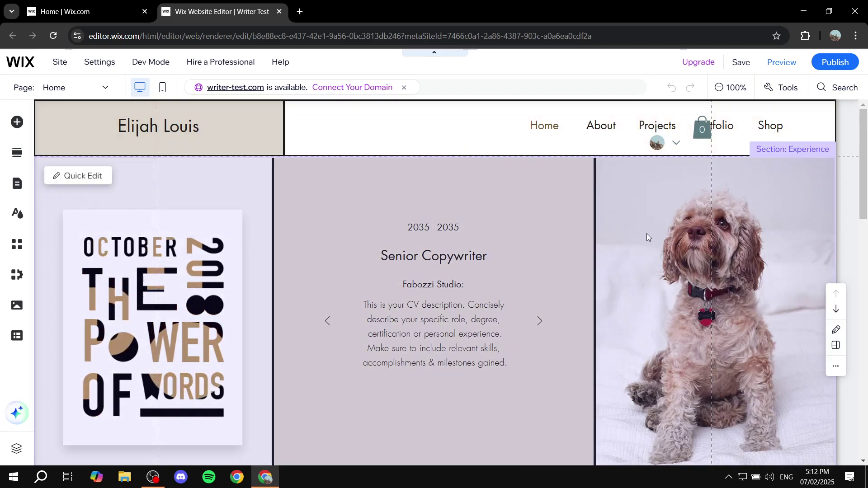
pyautogui.click(540, 127)
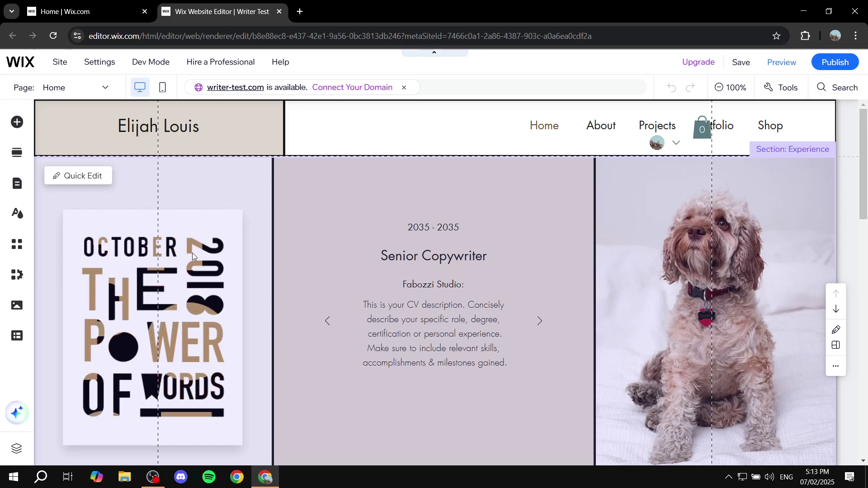
pyautogui.hotkey('ctrl', 'shift', 'Tab')
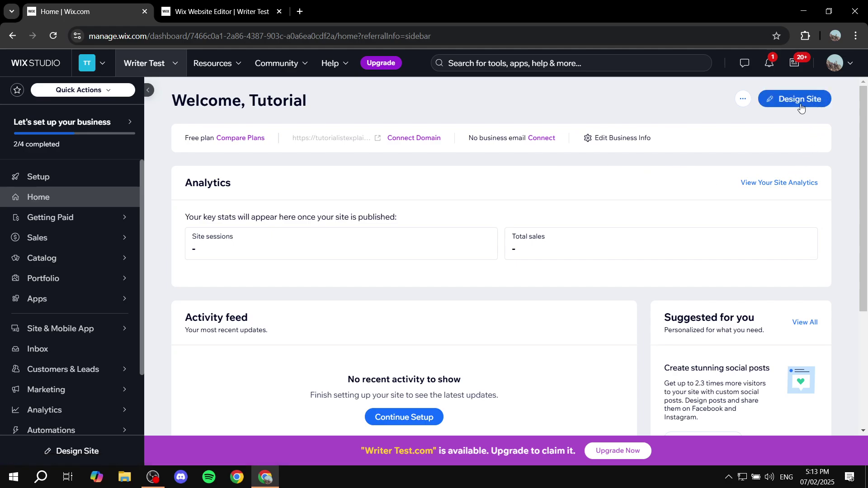
pyautogui.click(227, 3)
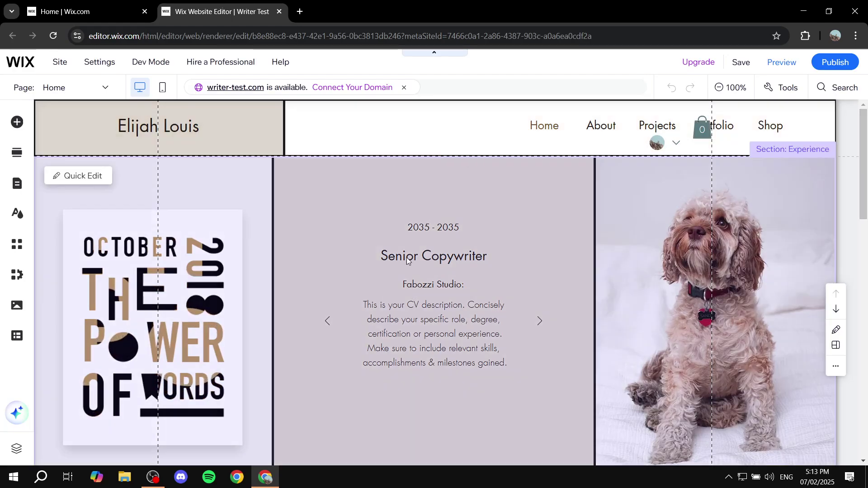
pyautogui.scroll(-8, 540, 320)
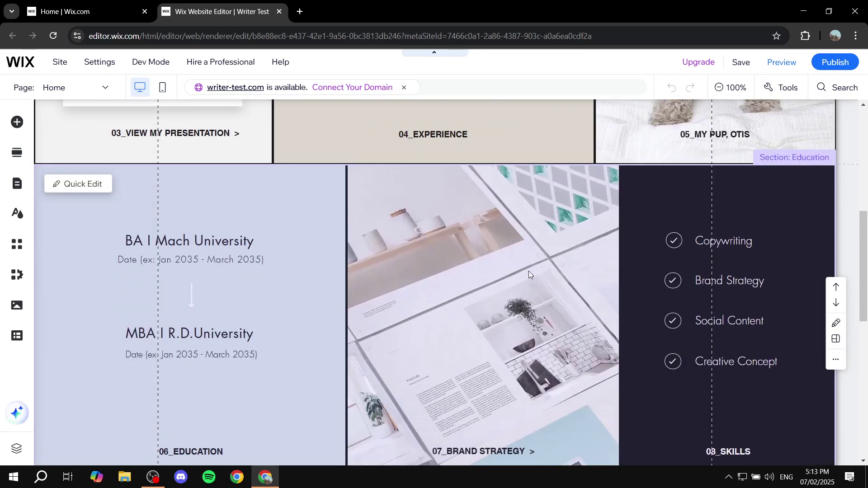
pyautogui.scroll(8, 527, 271)
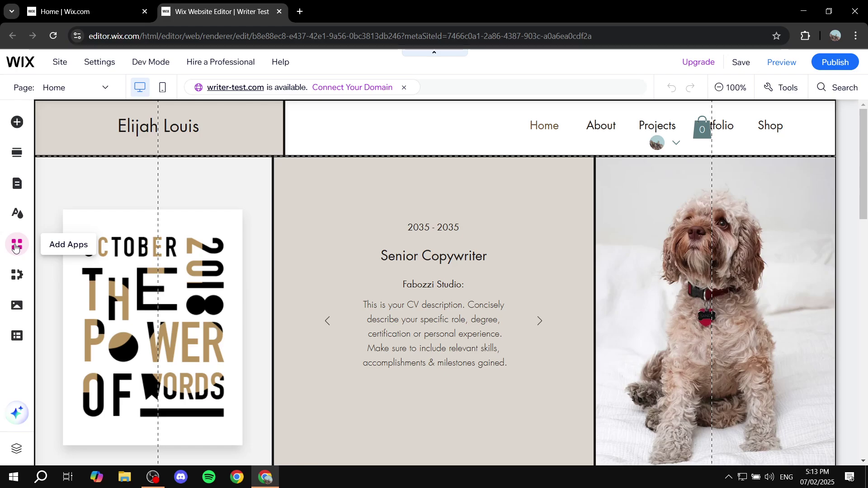
# Step: Search the Wix App Market for "multilingual" and open the Wix Multilingual app's page
pyautogui.click(16, 247)
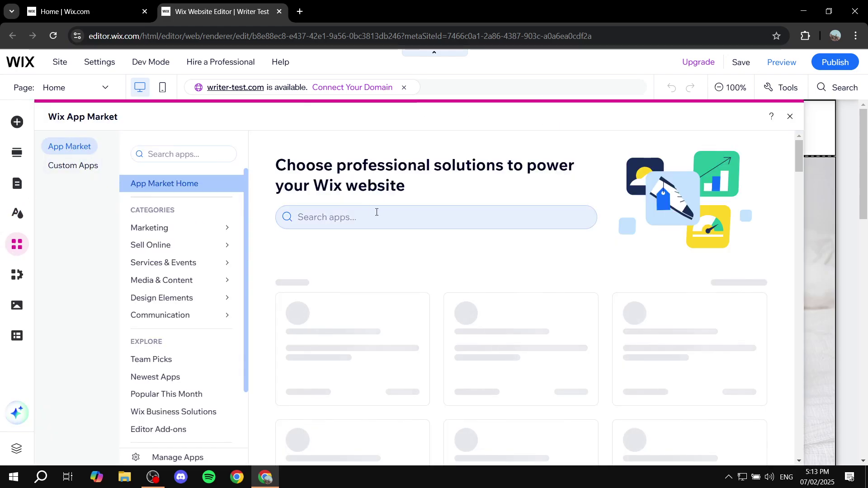
pyautogui.click(378, 213)
pyautogui.write('multil')
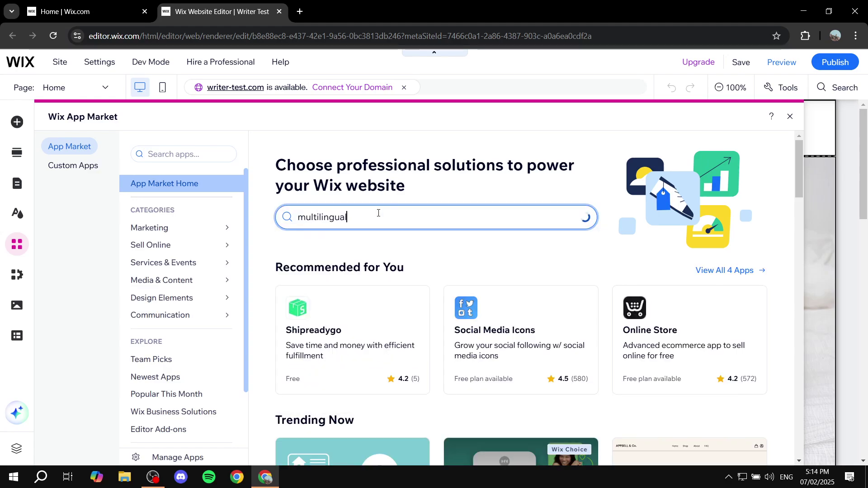
pyautogui.write('ingual')
pyautogui.press('Return')
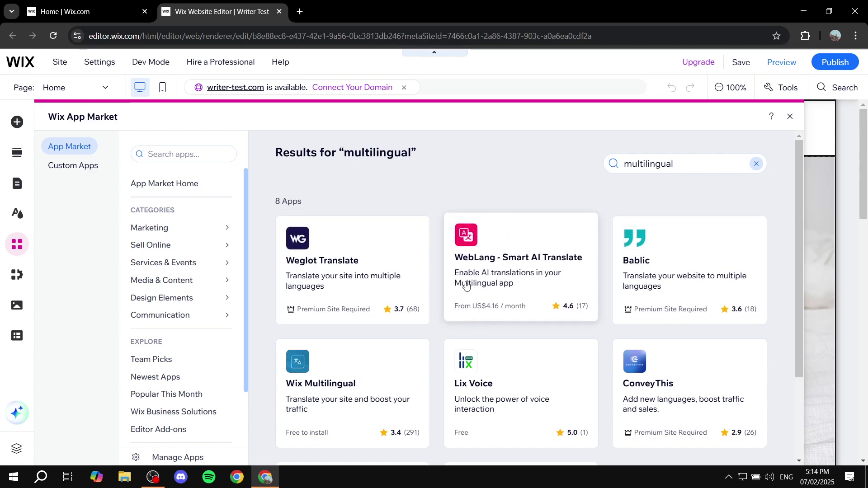
pyautogui.click(316, 370)
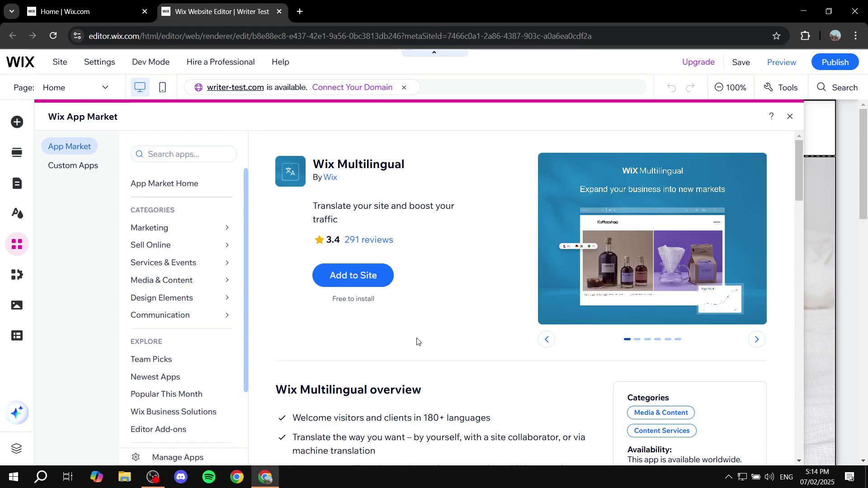
# Step: Examine the full Wix Multilingual overview, including its translation features, supported languages and free word credits
pyautogui.scroll(-3, 402, 411)
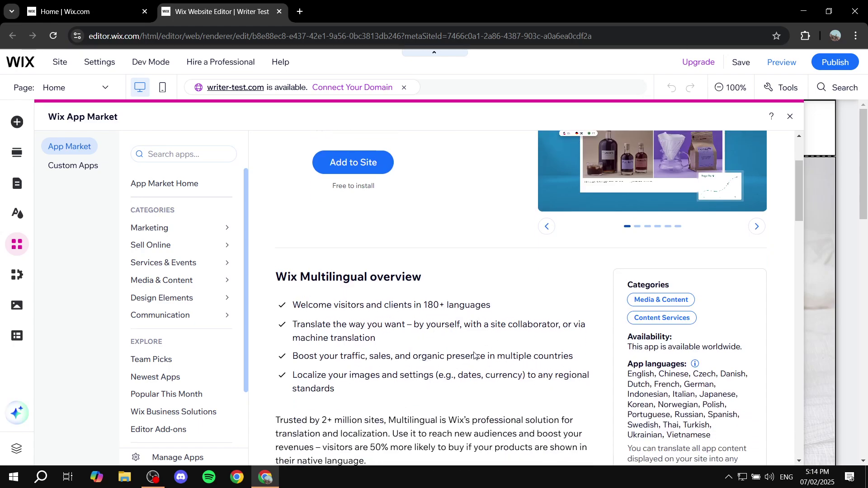
pyautogui.scroll(-3, 524, 349)
pyautogui.scroll(-5, 472, 356)
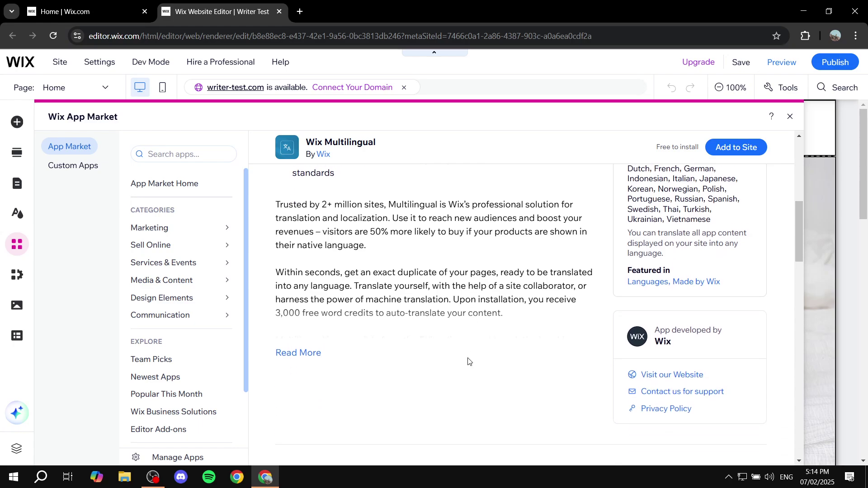
pyautogui.scroll(4, 459, 356)
pyautogui.scroll(5, 465, 325)
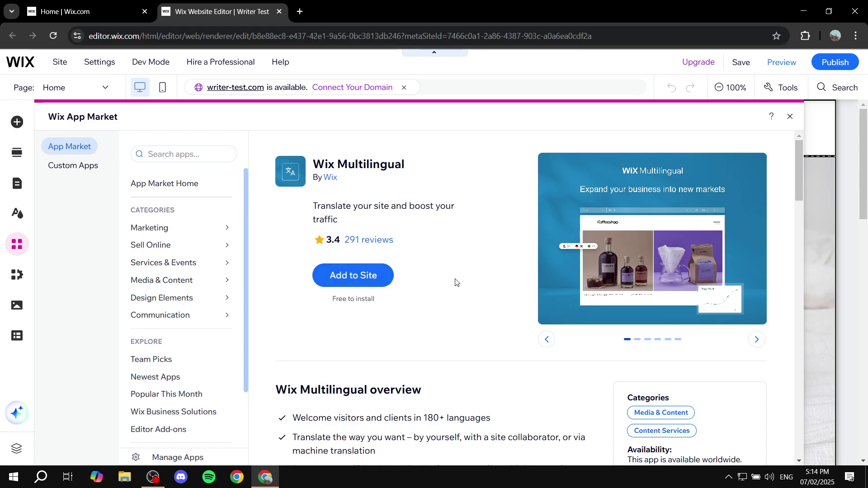
pyautogui.scroll(-6, 456, 282)
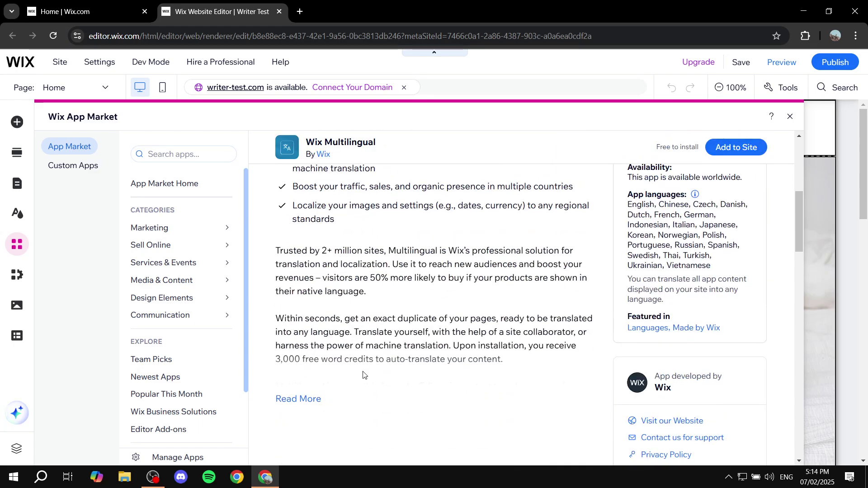
pyautogui.click(296, 399)
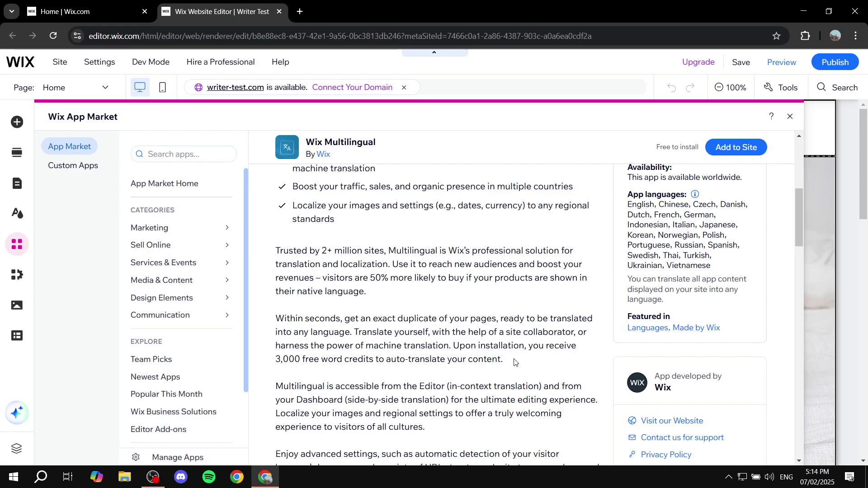
pyautogui.scroll(6, 511, 359)
pyautogui.scroll(-7, 454, 366)
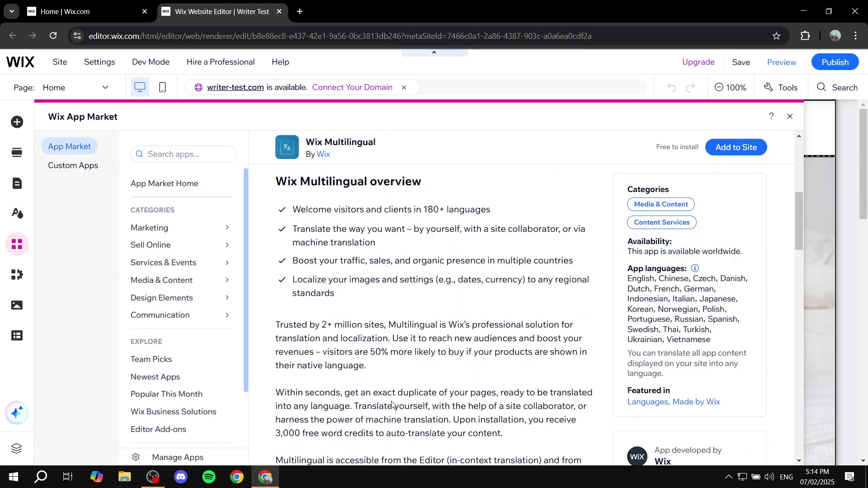
pyautogui.scroll(7, 451, 362)
# Step: Add the Wix Multilingual app to the site and close the website editor
pyautogui.click(364, 274)
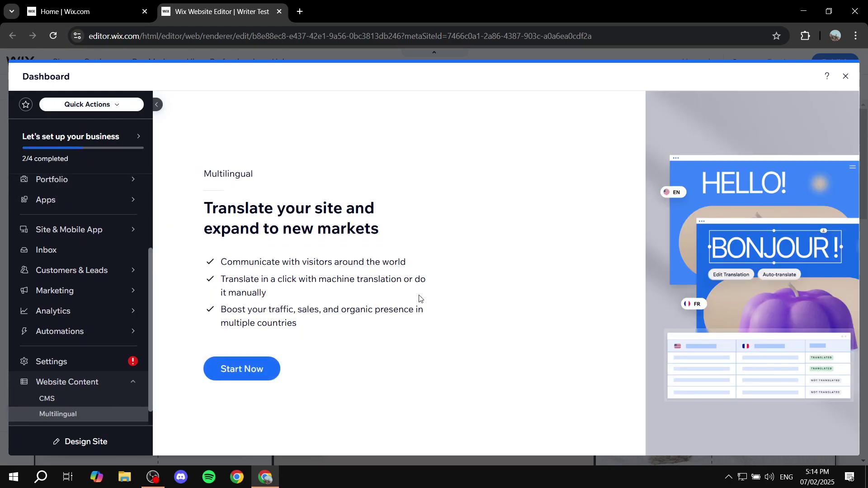
pyautogui.click(846, 77)
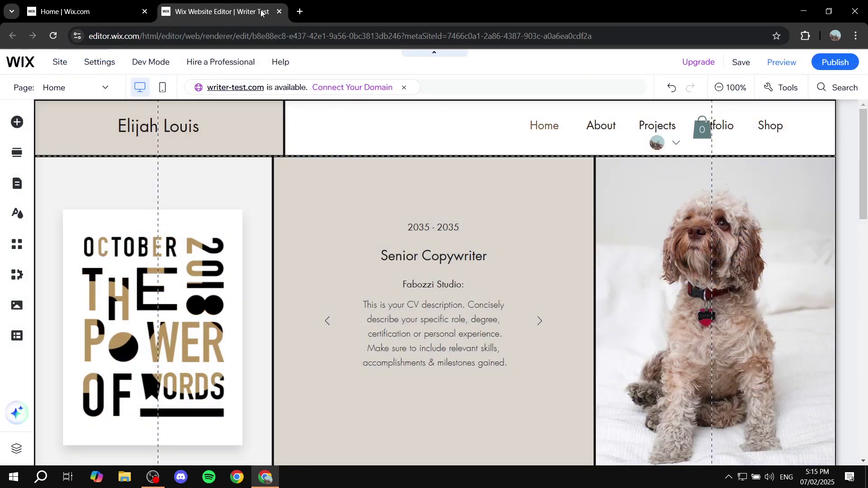
pyautogui.click(279, 12)
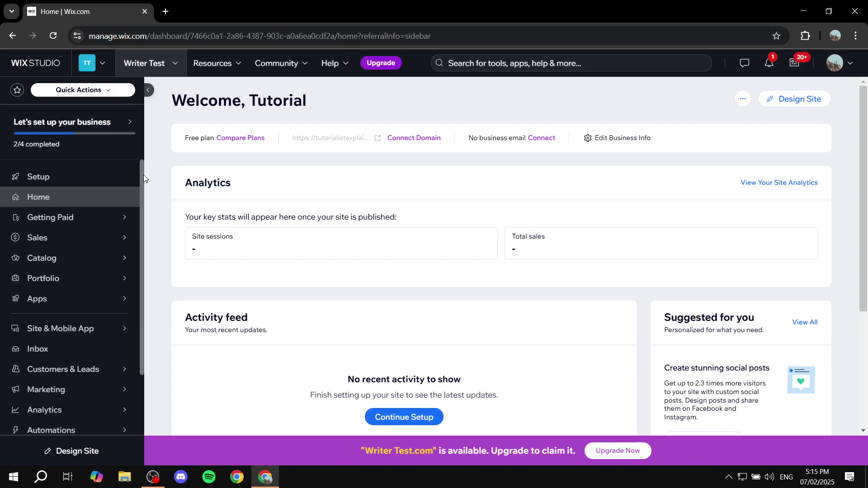
# Step: Open the Multilingual page within the site dashboard's Website Content section
pyautogui.click(46, 39)
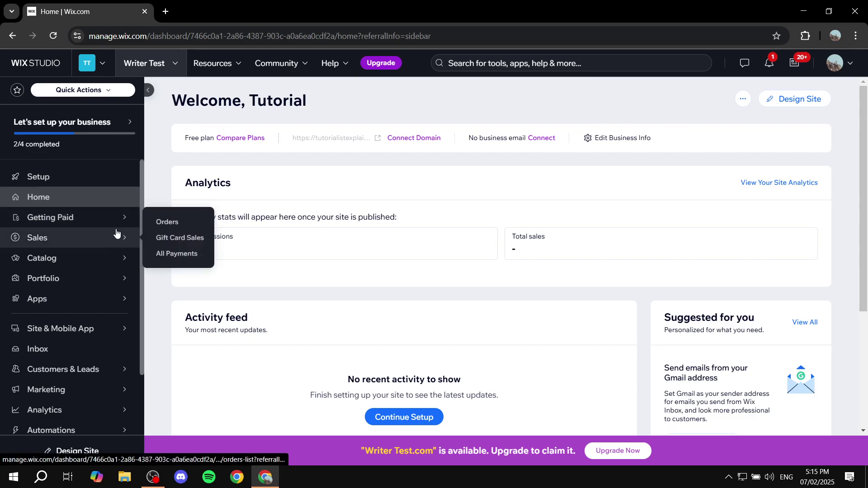
pyautogui.scroll(-2, 91, 215)
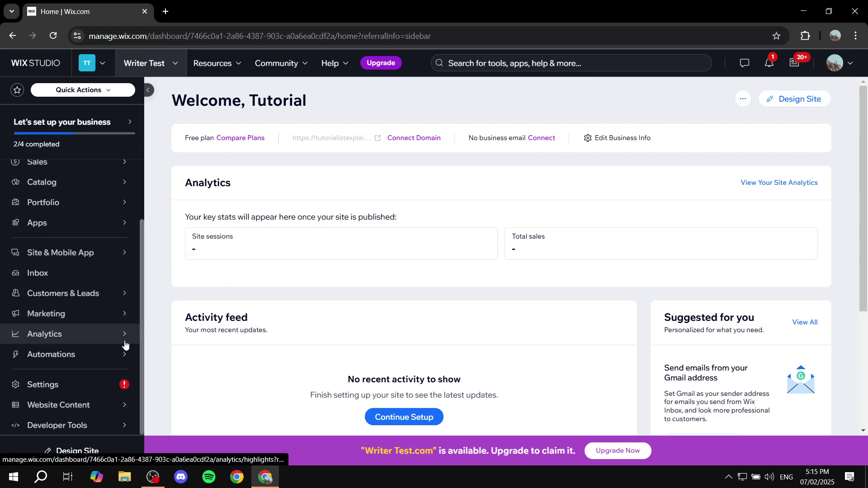
pyautogui.click(86, 405)
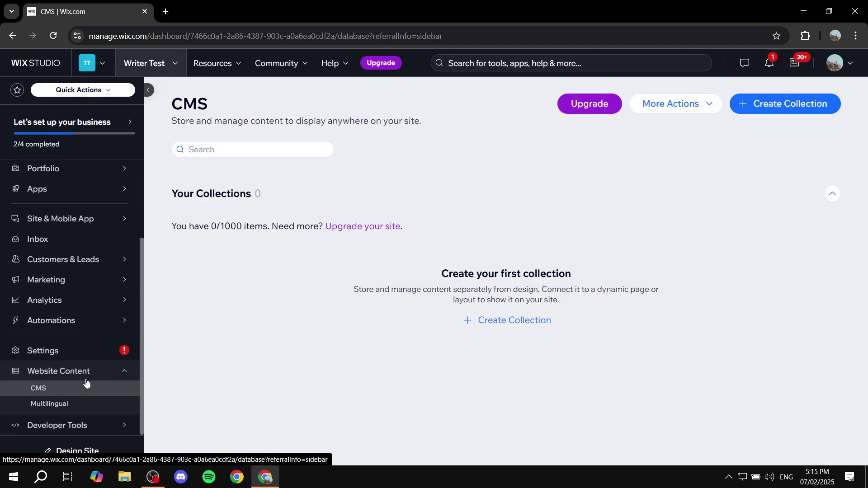
pyautogui.click(56, 409)
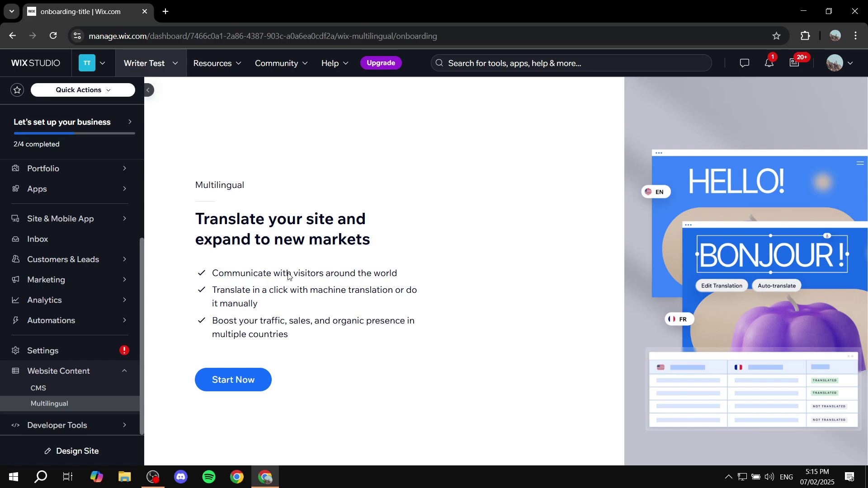
# Step: Read through the three listed Multilingual benefits and start the multilingual setup
pyautogui.moveTo(211, 278); pyautogui.dragTo(413, 271)
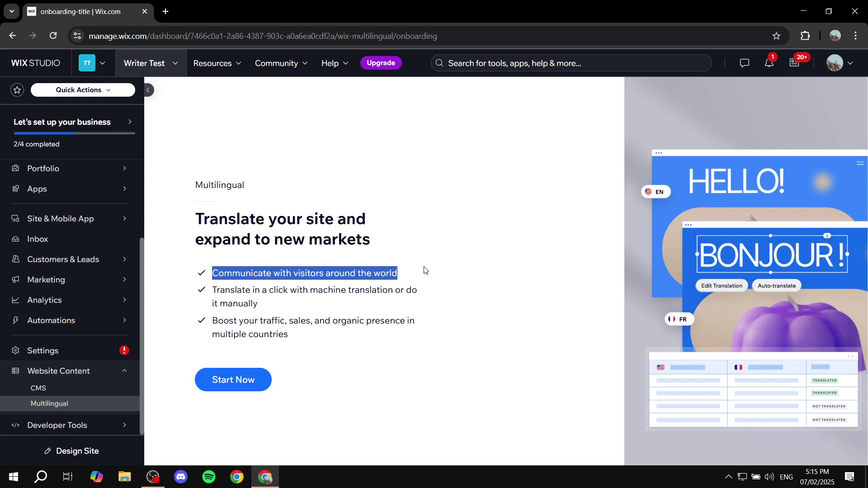
pyautogui.click(425, 269)
pyautogui.moveTo(211, 289); pyautogui.dragTo(267, 301)
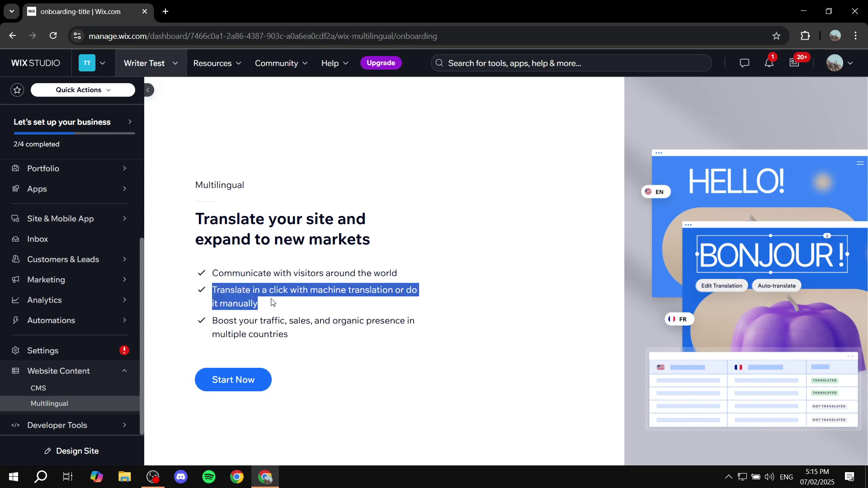
pyautogui.click(424, 280)
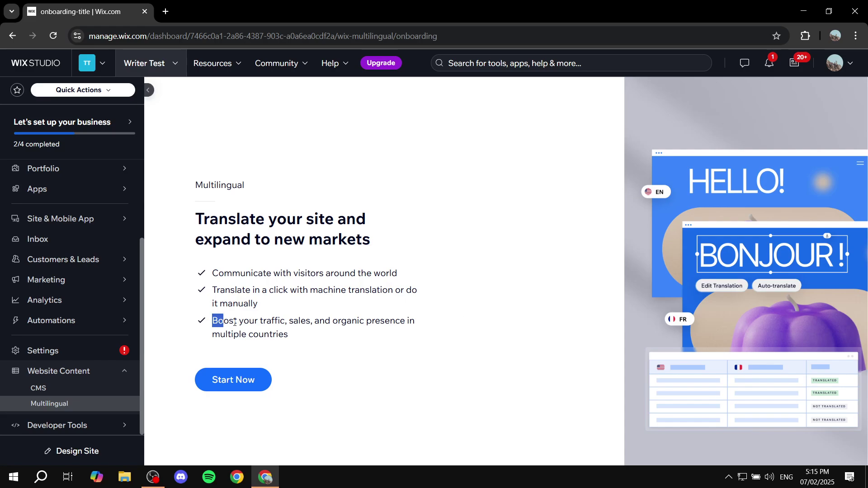
pyautogui.moveTo(235, 322); pyautogui.dragTo(374, 341)
pyautogui.click(293, 324)
pyautogui.click(242, 381)
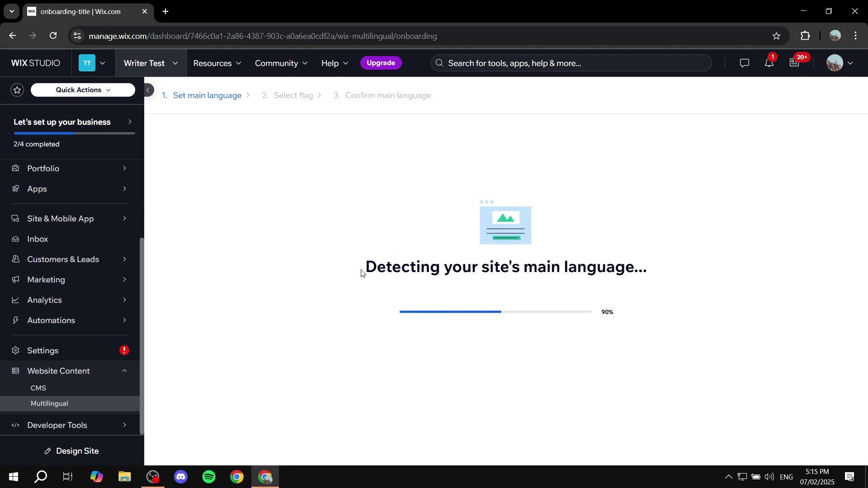
# Step: Read the main language question and its notes, and set English as the site's main language
pyautogui.moveTo(361, 273); pyautogui.dragTo(660, 273)
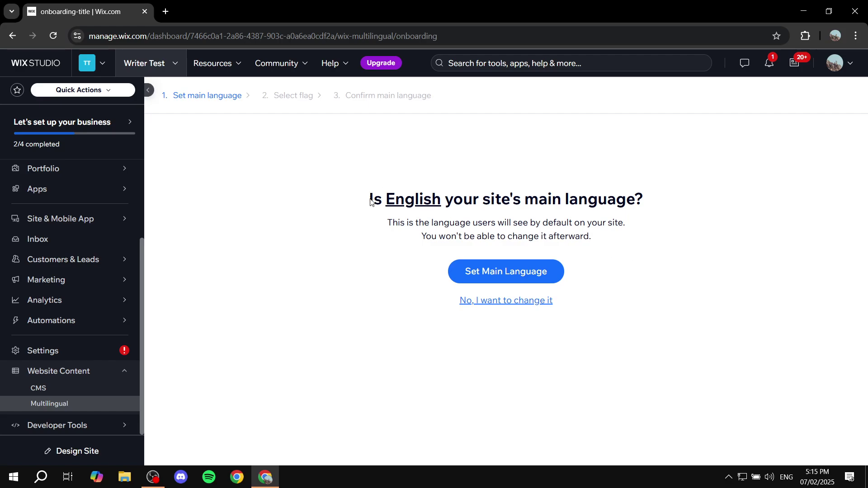
pyautogui.moveTo(369, 201); pyautogui.dragTo(676, 200)
pyautogui.click(522, 221)
pyautogui.moveTo(387, 223); pyautogui.dragTo(646, 220)
pyautogui.click(652, 219)
pyautogui.moveTo(425, 232); pyautogui.dragTo(597, 239)
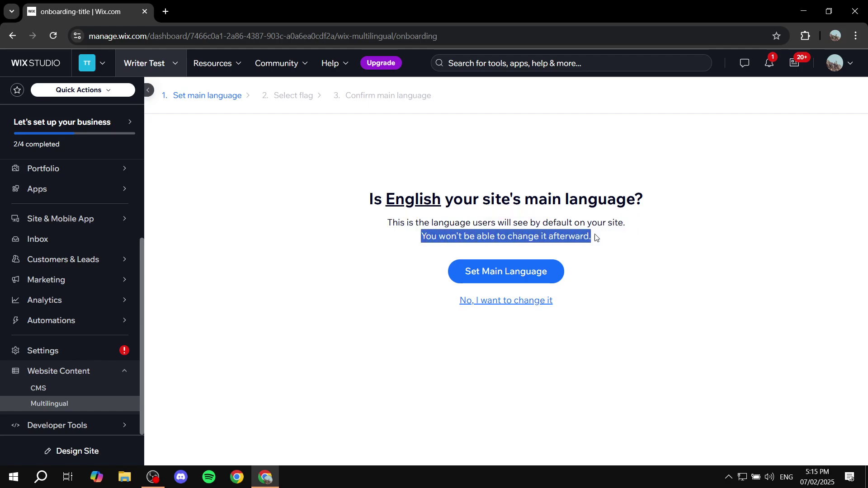
pyautogui.click(621, 241)
pyautogui.click(565, 290)
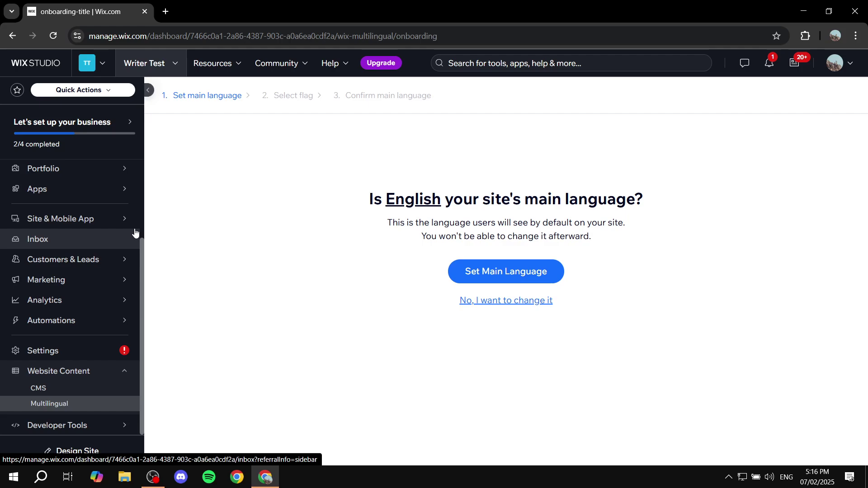
pyautogui.click(523, 276)
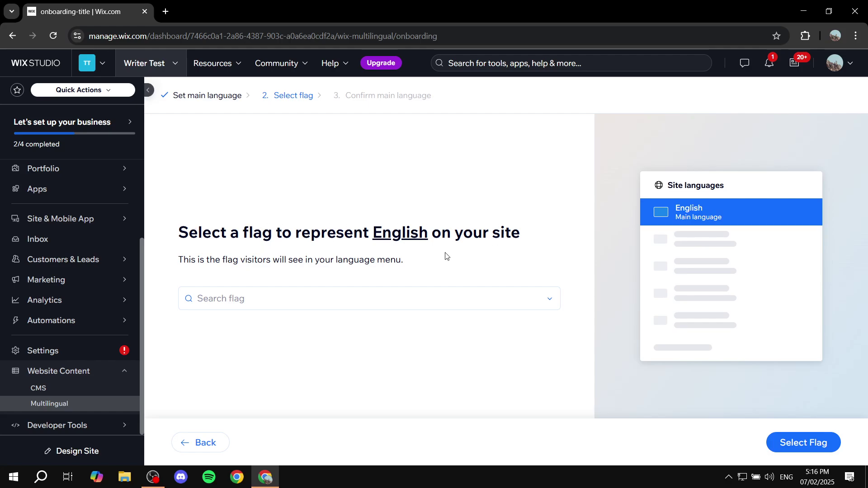
# Step: Choose the United Kingdom flag to represent English in the site's language menu
pyautogui.click(264, 302)
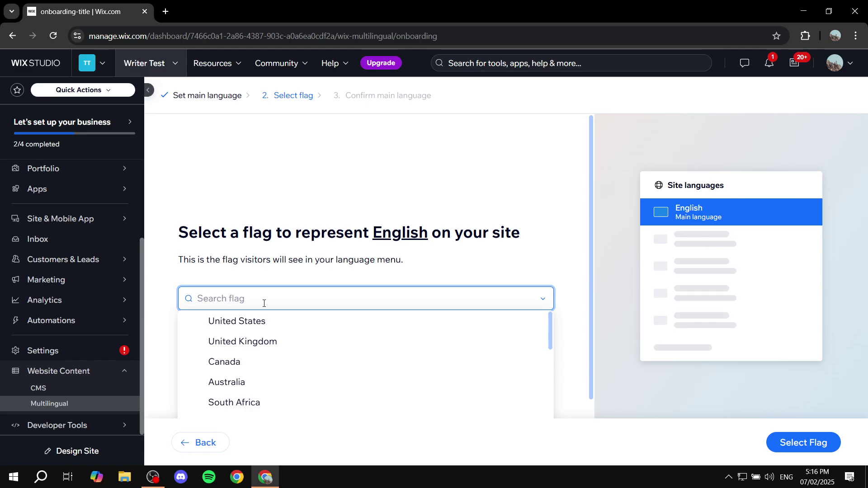
pyautogui.click(257, 348)
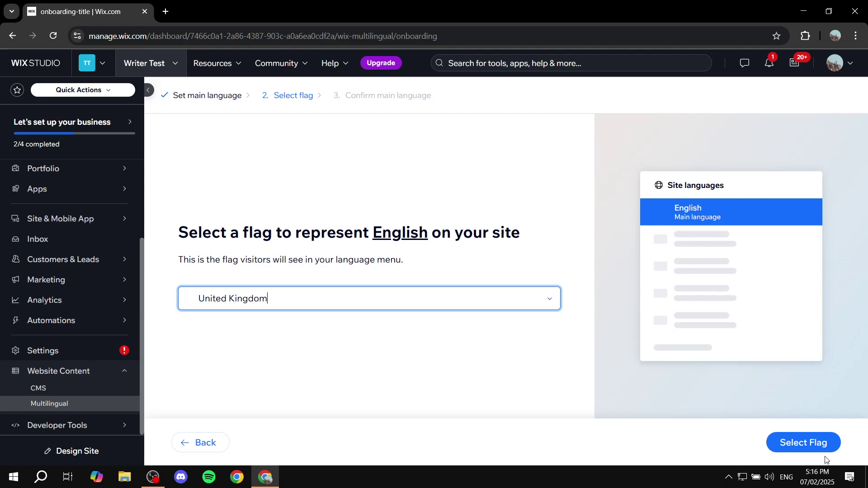
pyautogui.click(813, 442)
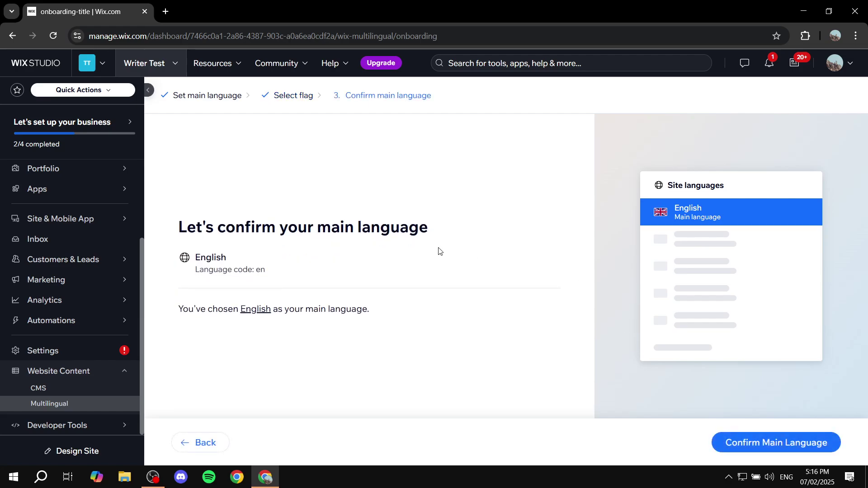
# Step: Confirm English as the site's main language and check the Additional languages section of the Multilingual page
pyautogui.click(745, 443)
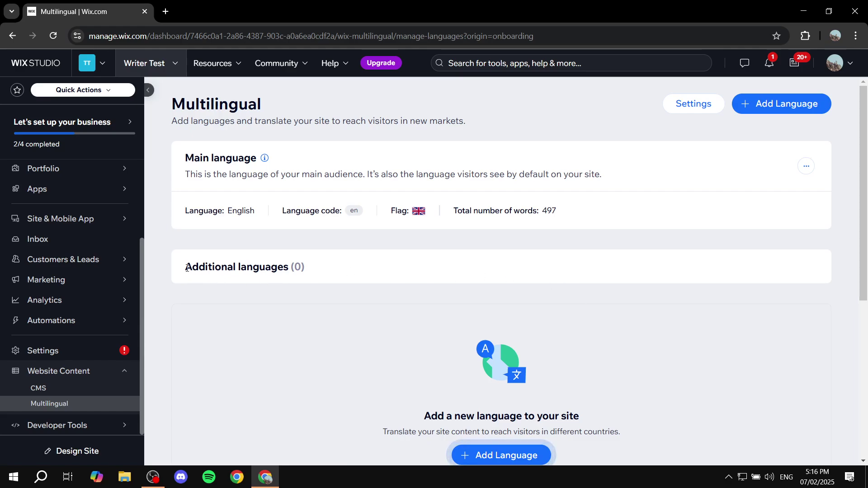
pyautogui.moveTo(183, 271); pyautogui.dragTo(314, 267)
pyautogui.click(339, 272)
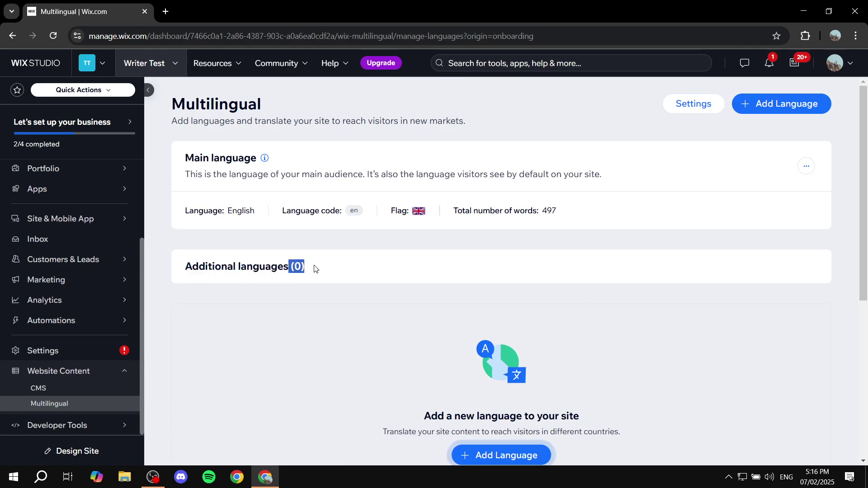
pyautogui.click(313, 267)
pyautogui.scroll(-2, 403, 271)
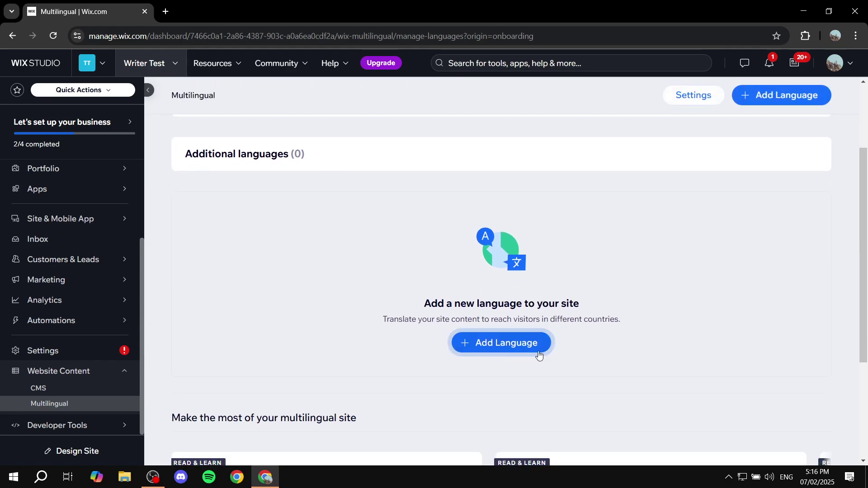
# Step: Start adding a new site language and select Arabic as the language
pyautogui.click(523, 346)
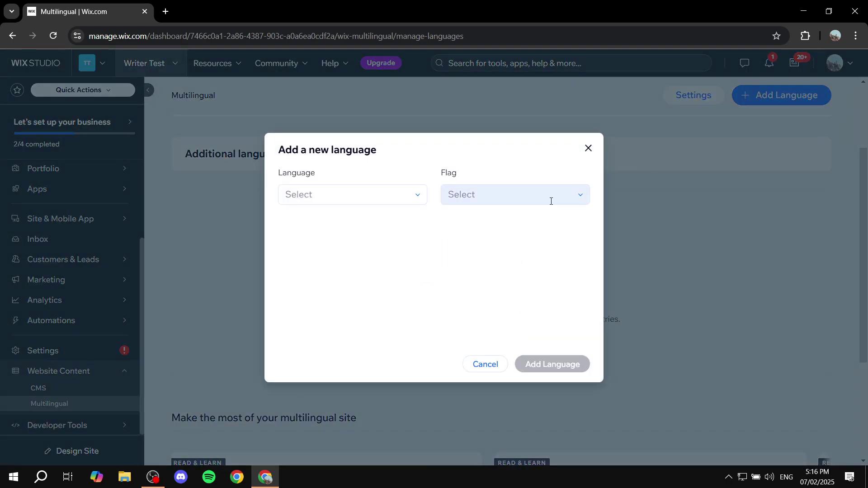
pyautogui.click(384, 193)
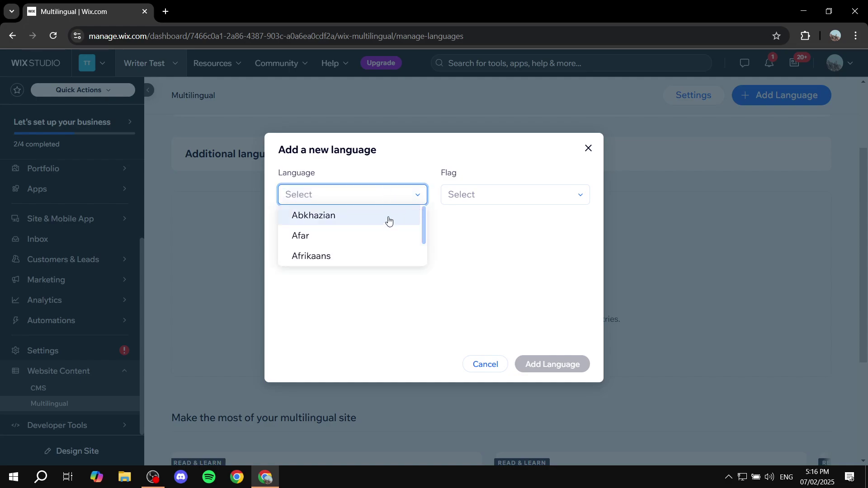
pyautogui.scroll(-2, 378, 226)
pyautogui.scroll(-2, 376, 226)
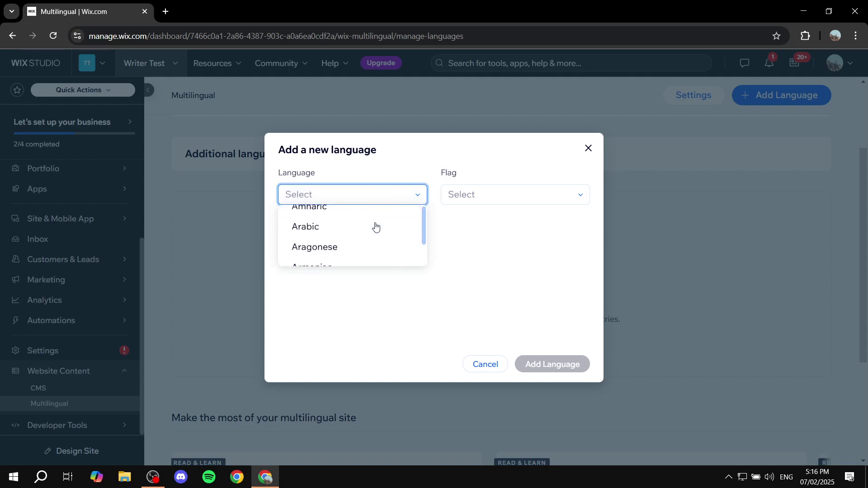
pyautogui.click(310, 228)
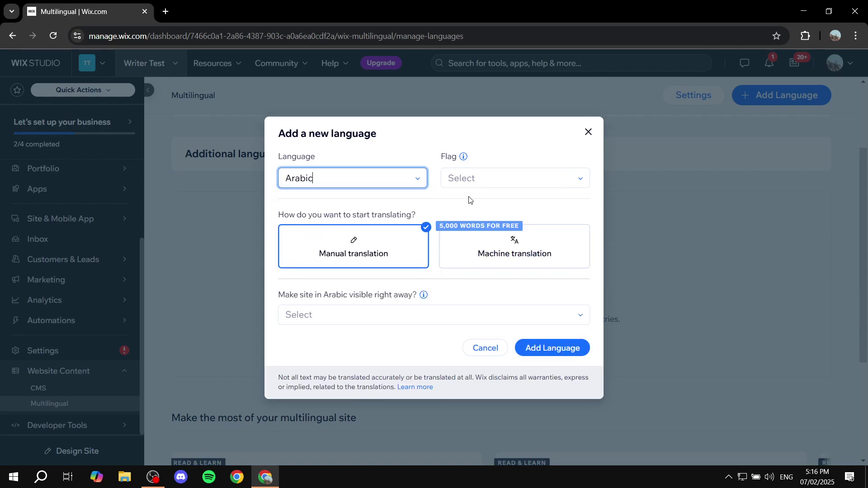
# Step: Choose the Egypt flag to represent Arabic on the site
pyautogui.click(493, 179)
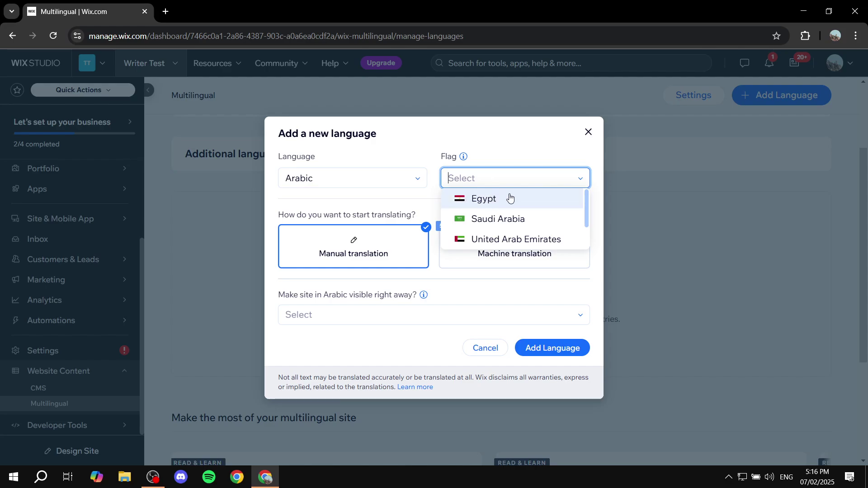
pyautogui.click(484, 202)
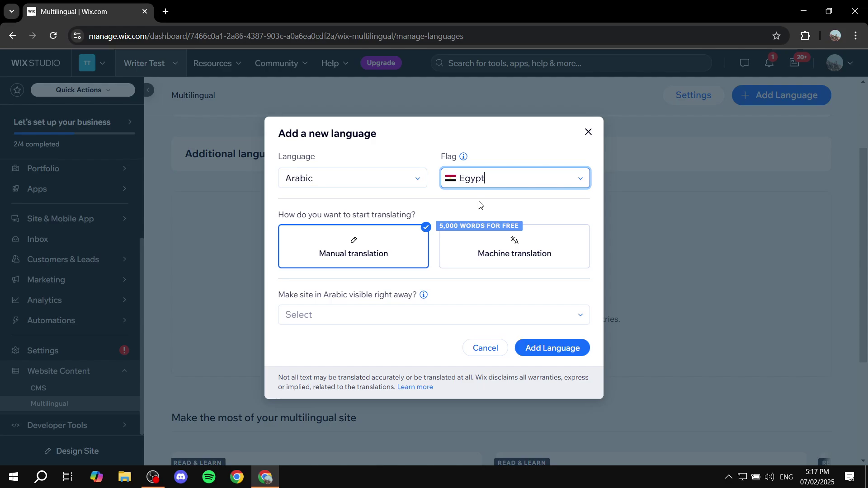
pyautogui.click(507, 131)
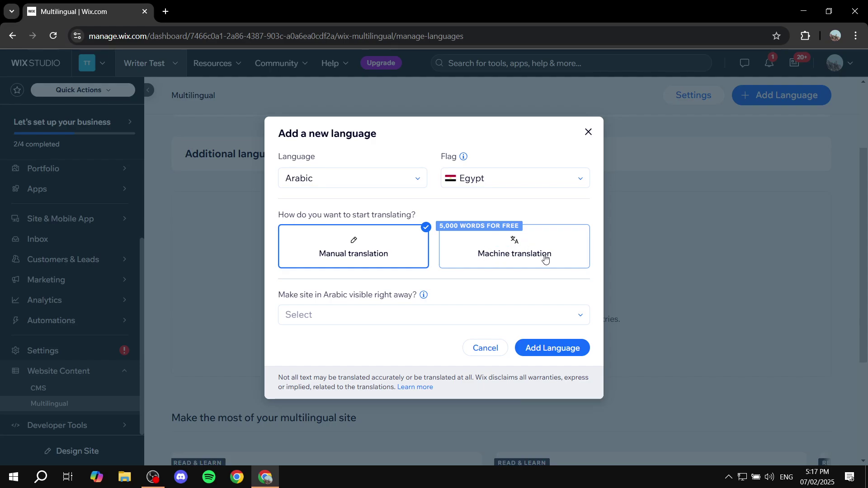
# Step: Select machine translation for Arabic, make the Arabic site visible right away, and add the language
pyautogui.click(497, 252)
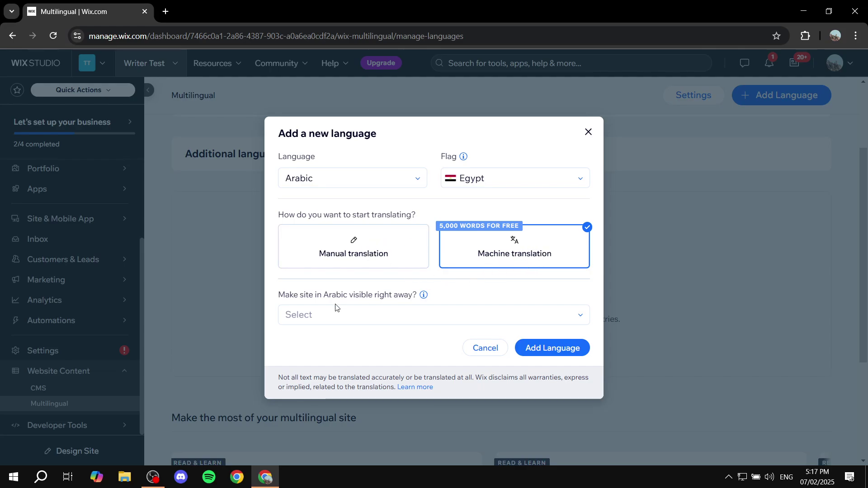
pyautogui.moveTo(283, 294); pyautogui.dragTo(435, 294)
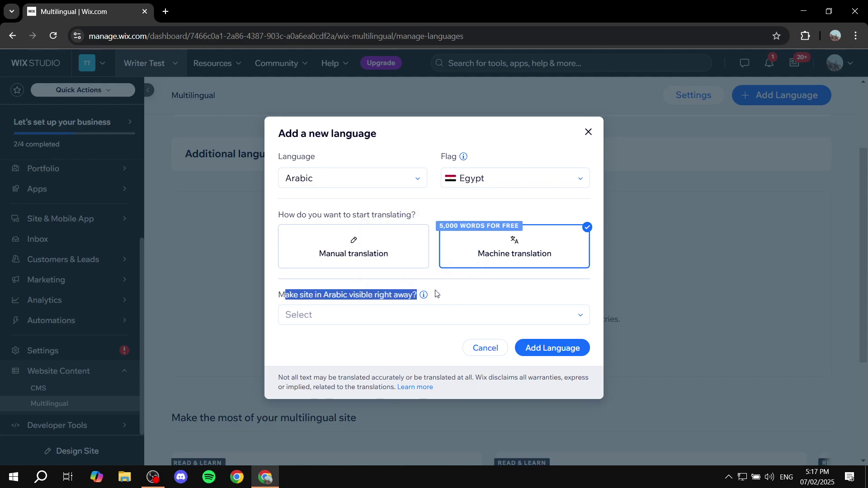
pyautogui.click(435, 295)
pyautogui.click(420, 316)
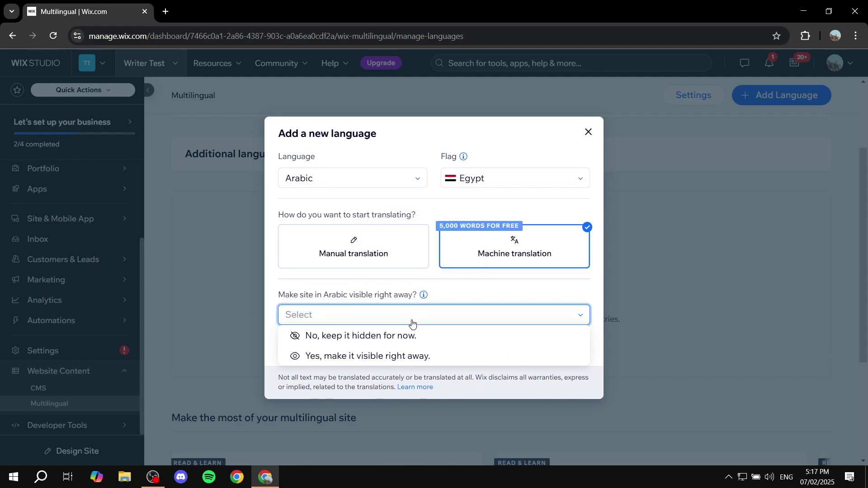
pyautogui.click(379, 357)
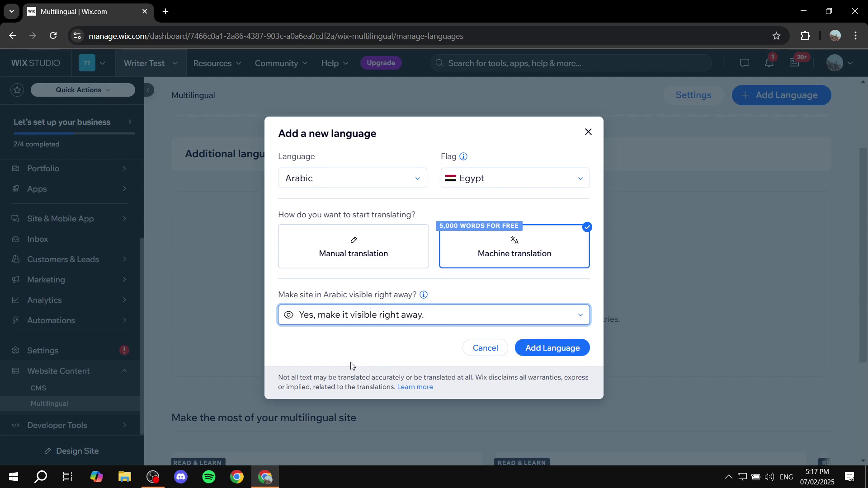
pyautogui.click(547, 349)
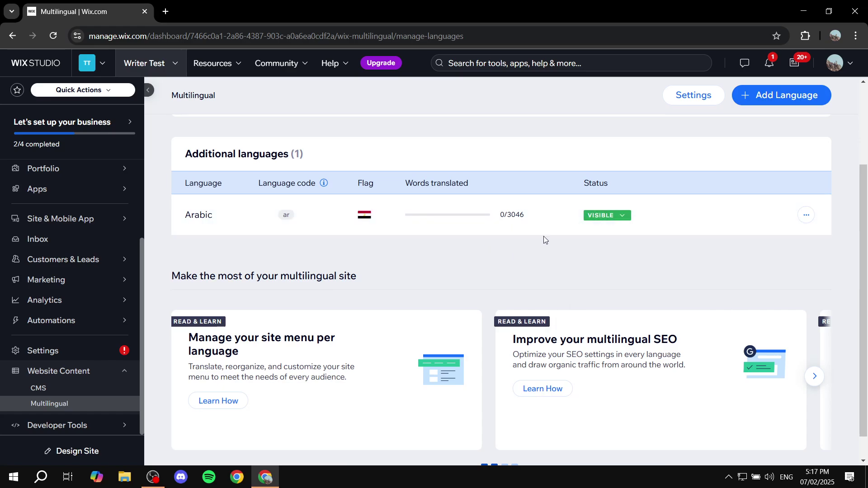
# Step: Check the breakdown of Arabic's translated words by content type, and return from the Translation Manager to the Multilingual page
pyautogui.moveTo(690, 231)
pyautogui.moveTo(510, 215)
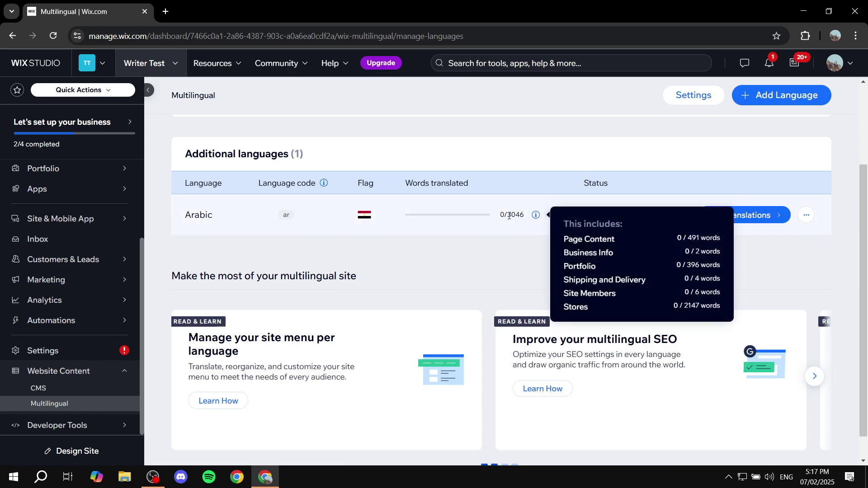
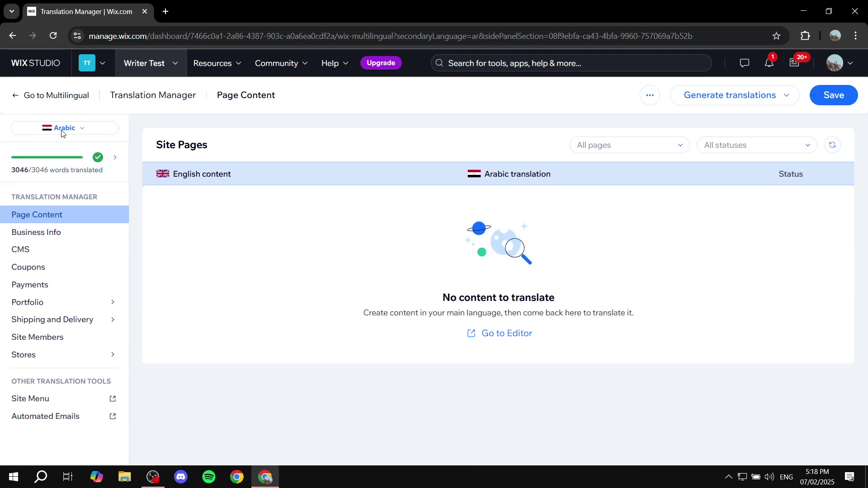
pyautogui.click(15, 96)
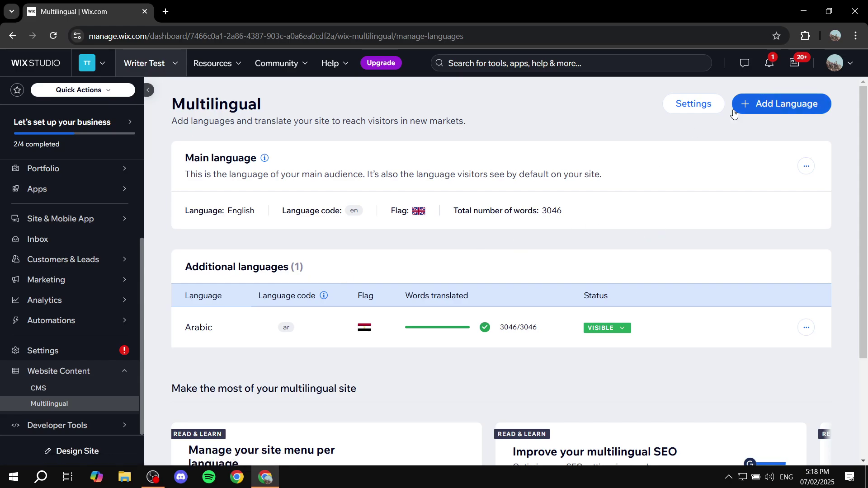
# Step: Go to the site's Website Overview and open the site in the website editor
pyautogui.scroll(3, 77, 271)
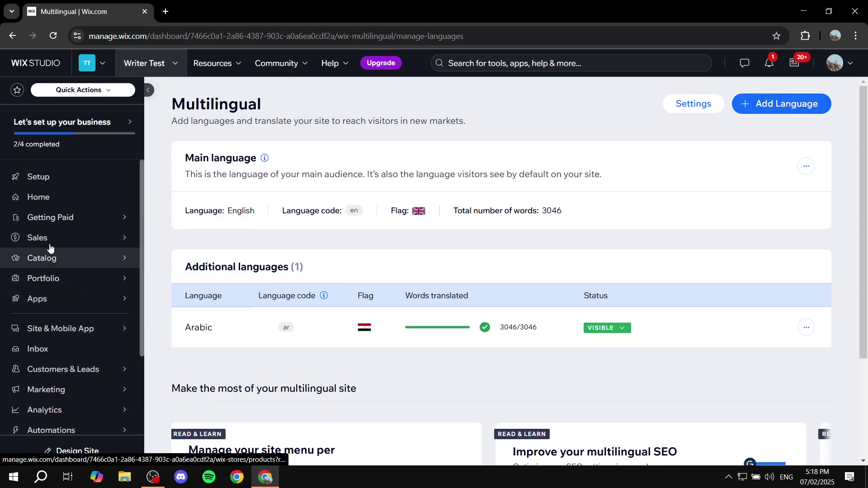
pyautogui.click(93, 329)
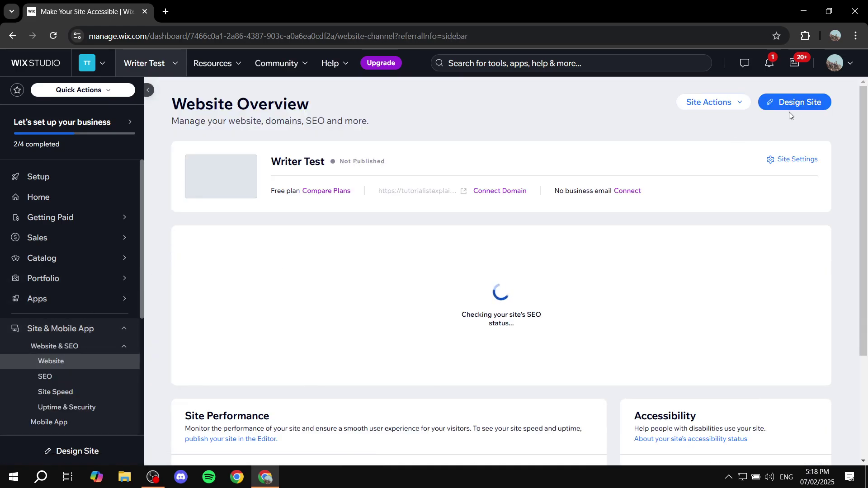
pyautogui.click(788, 107)
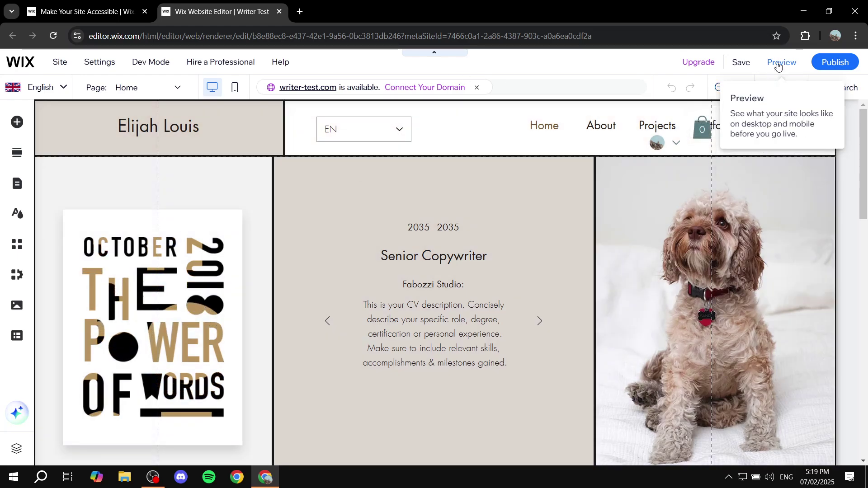
# Step: Preview the site and switch its language to Arabic with the site's own language selector
pyautogui.click(778, 66)
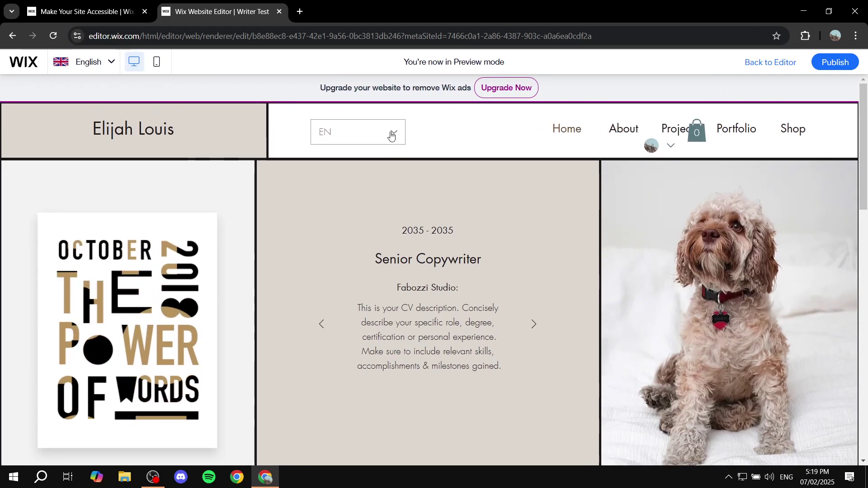
pyautogui.click(391, 136)
pyautogui.click(334, 156)
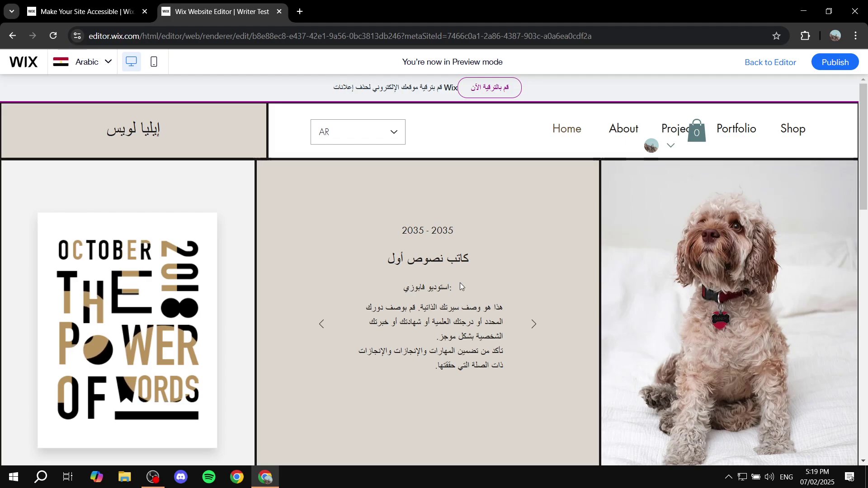
# Step: Examine the Arabic translation of the home page from the copywriter experience section down to the footer
pyautogui.scroll(-3, 427, 245)
pyautogui.scroll(3, 531, 284)
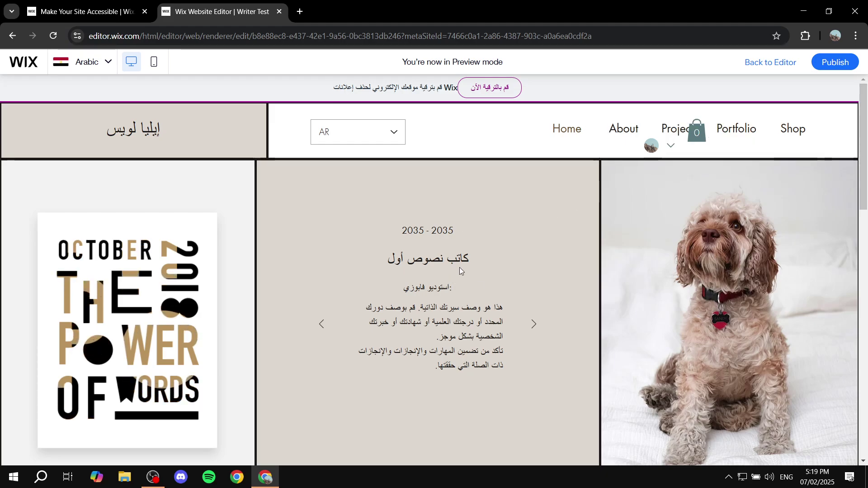
pyautogui.moveTo(487, 259); pyautogui.dragTo(385, 260)
pyautogui.click(568, 254)
pyautogui.scroll(-10, 560, 255)
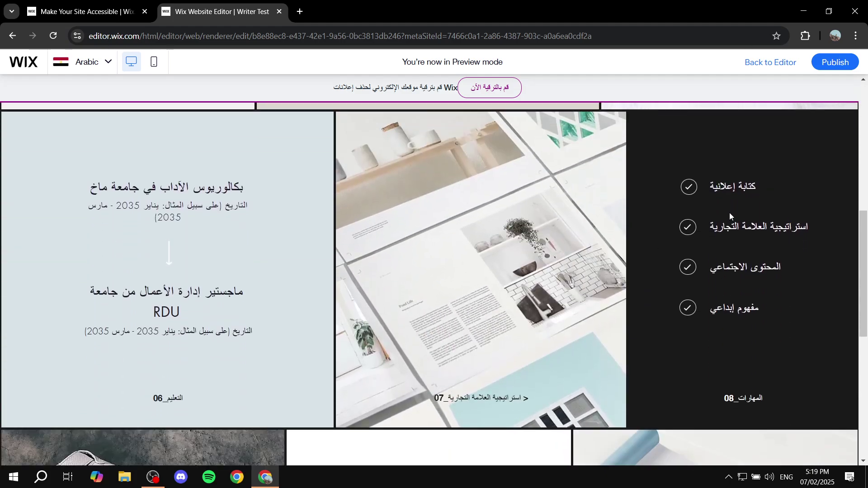
pyautogui.scroll(-7, 577, 252)
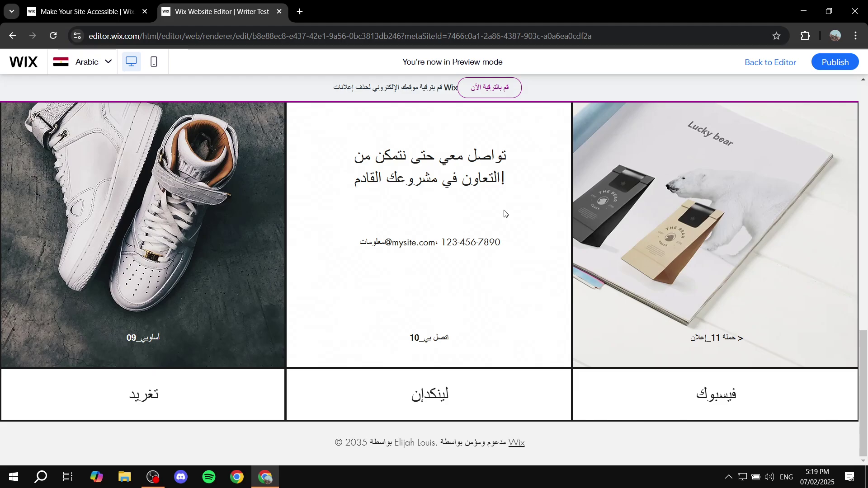
# Step: Inspect the Arabic text and contact details in the contact section, and look through the rest of the translated home page again
pyautogui.moveTo(359, 245); pyautogui.dragTo(454, 242)
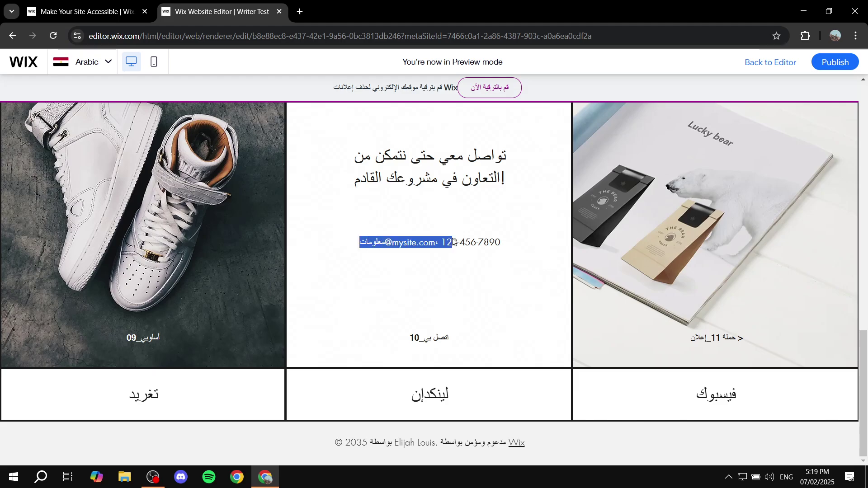
pyautogui.click(438, 245)
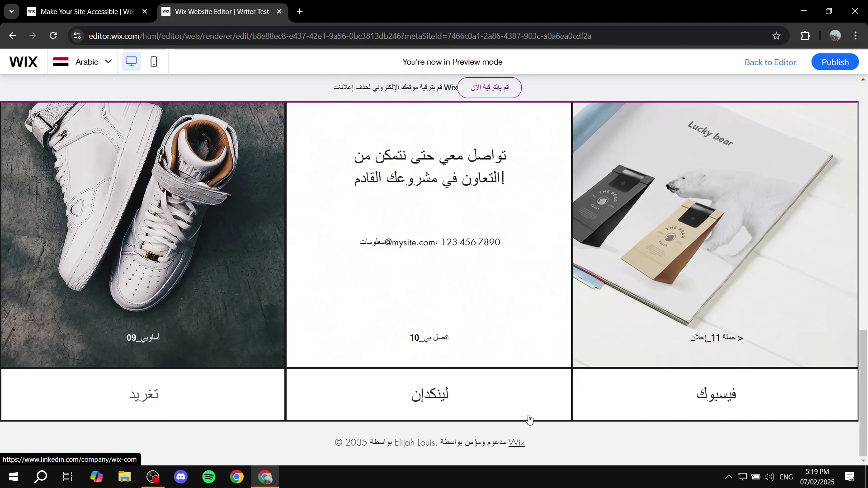
pyautogui.scroll(1, 511, 344)
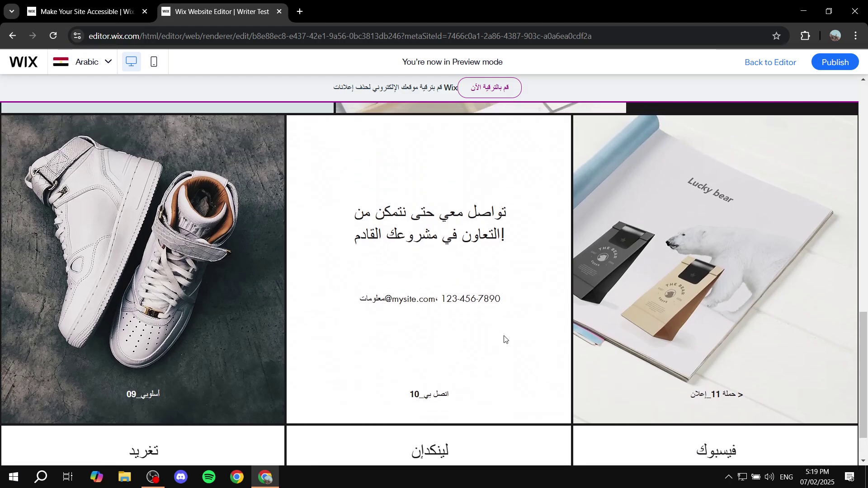
pyautogui.moveTo(512, 244); pyautogui.dragTo(380, 178)
pyautogui.scroll(5, 422, 238)
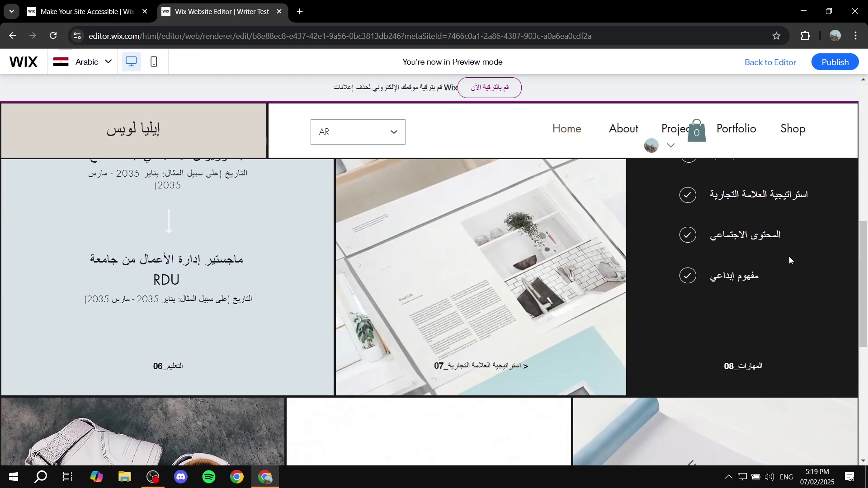
pyautogui.scroll(5, 788, 256)
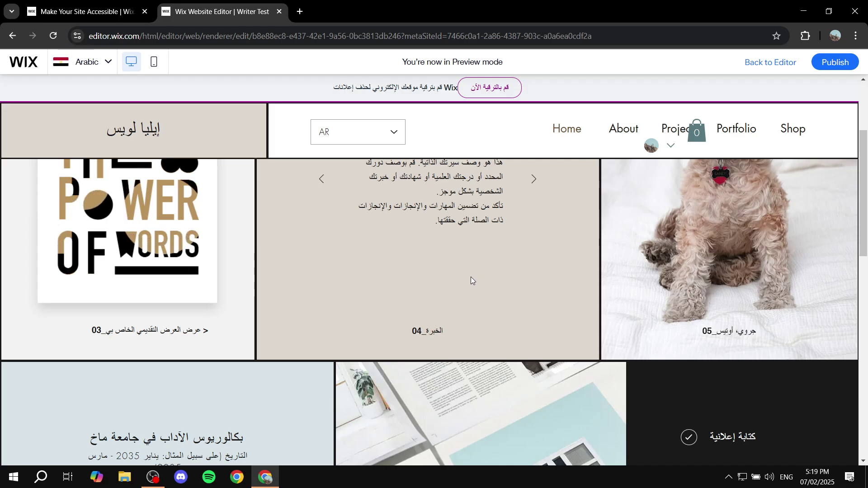
pyautogui.scroll(3, 470, 276)
pyautogui.scroll(-10, 447, 251)
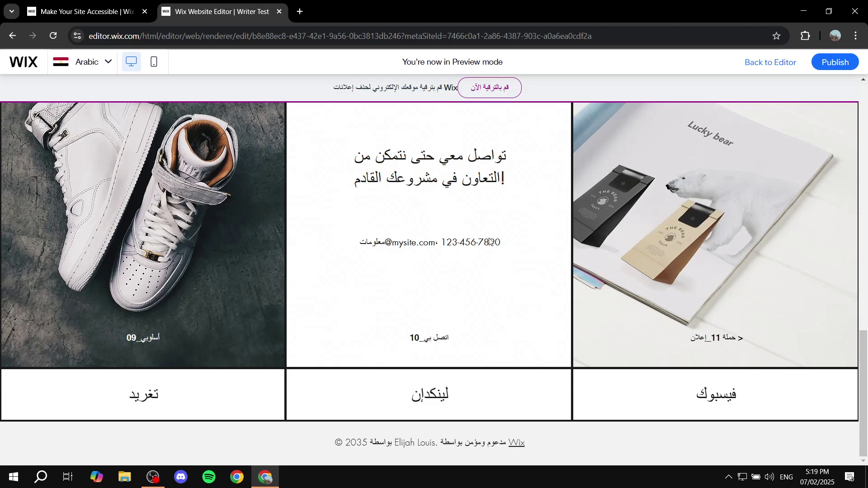
pyautogui.scroll(15, 403, 226)
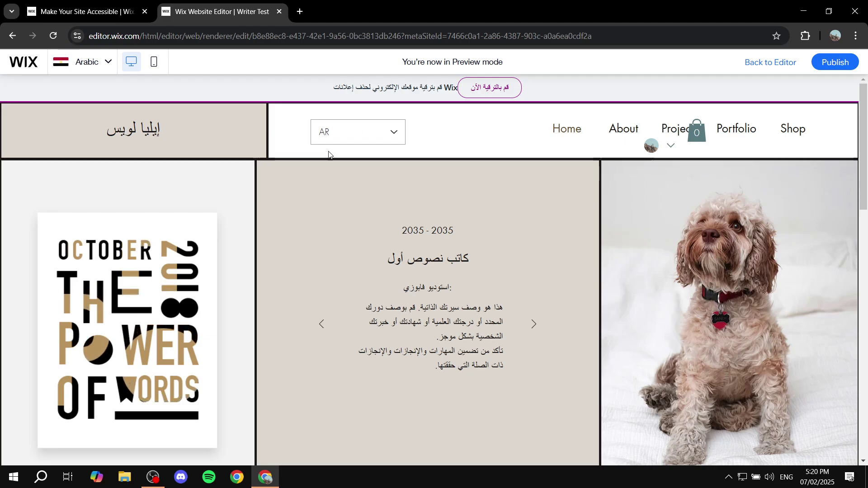
# Step: Switch the previewed site back to English and return to the editor
pyautogui.click(389, 133)
pyautogui.click(357, 158)
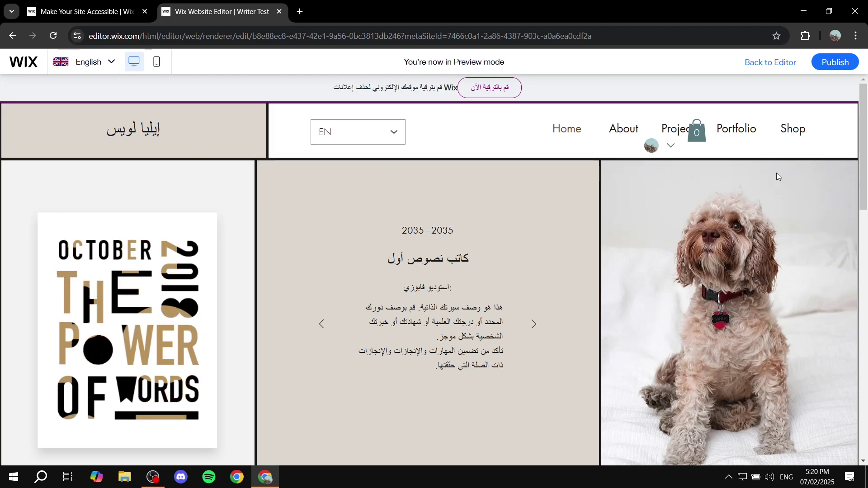
pyautogui.click(771, 68)
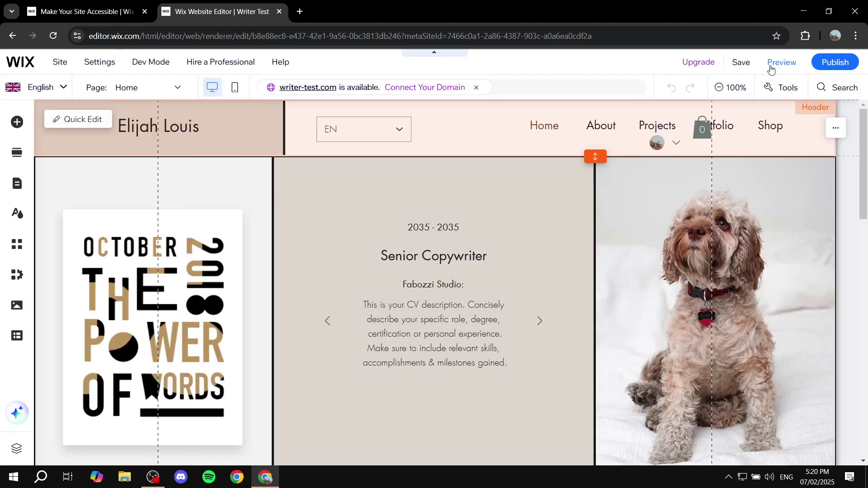
# Step: Close the site editor and open the Multilingual page from the website content section of the site dashboard
pyautogui.click(278, 12)
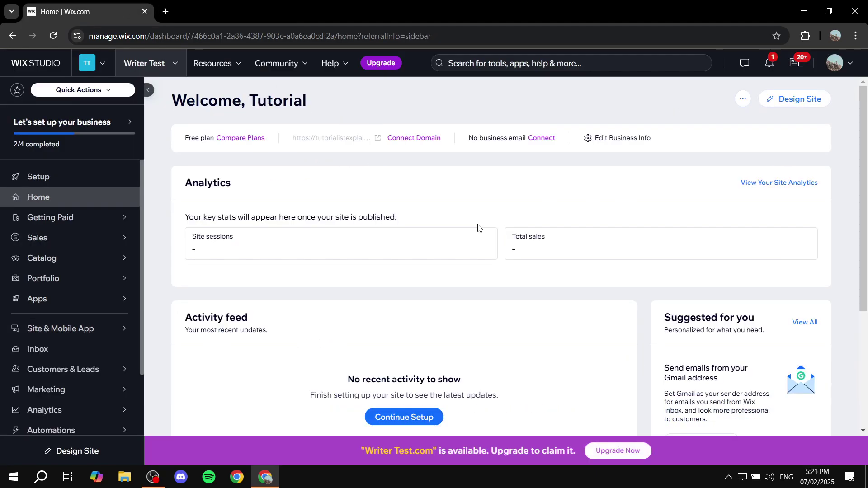
pyautogui.scroll(-2, 86, 332)
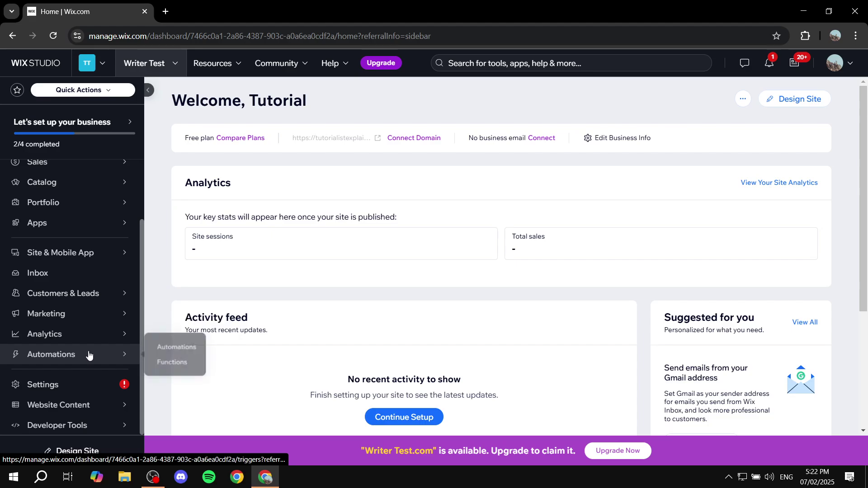
pyautogui.moveTo(88, 408)
pyautogui.click(170, 413)
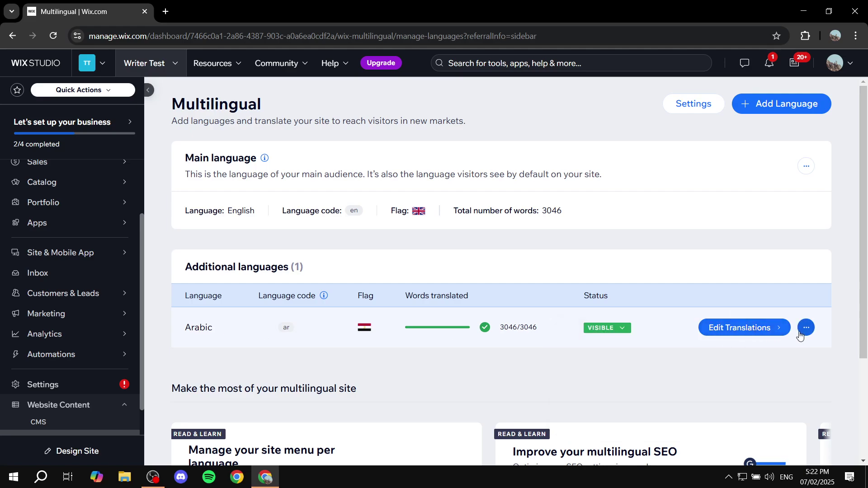
# Step: Open the Arabic translations' page content and continue from there to the Arabic version of the site in the editor
pyautogui.click(775, 329)
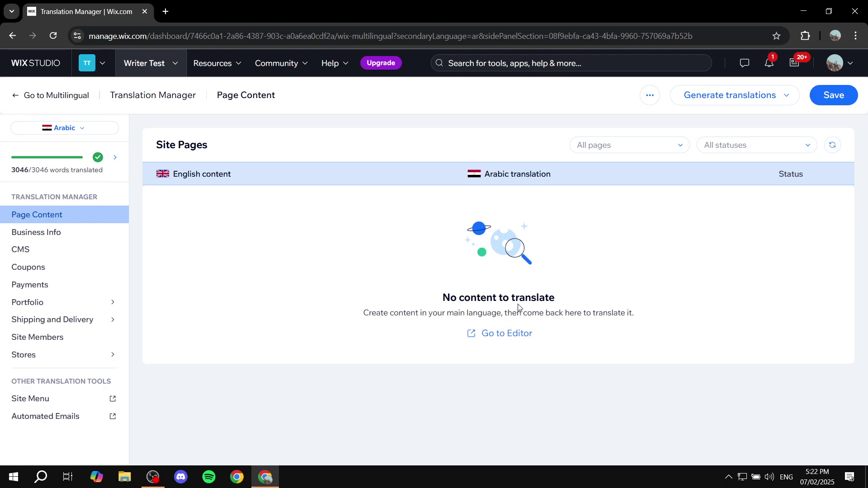
pyautogui.click(518, 339)
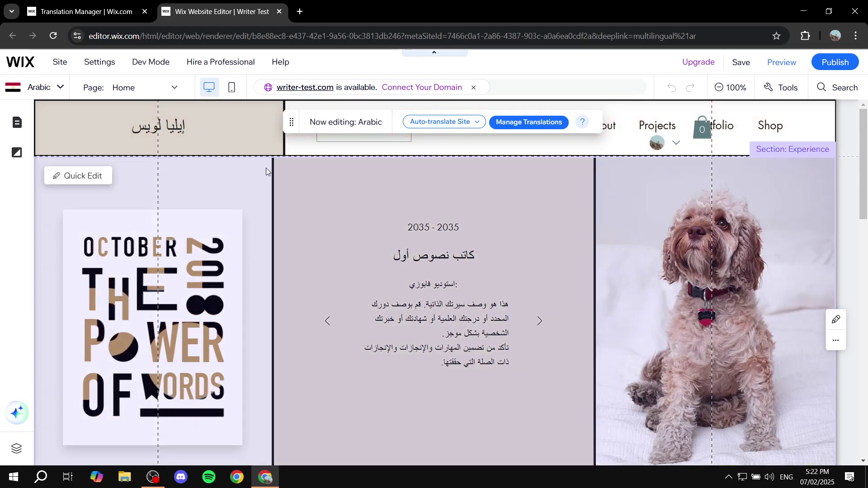
pyautogui.click(190, 123)
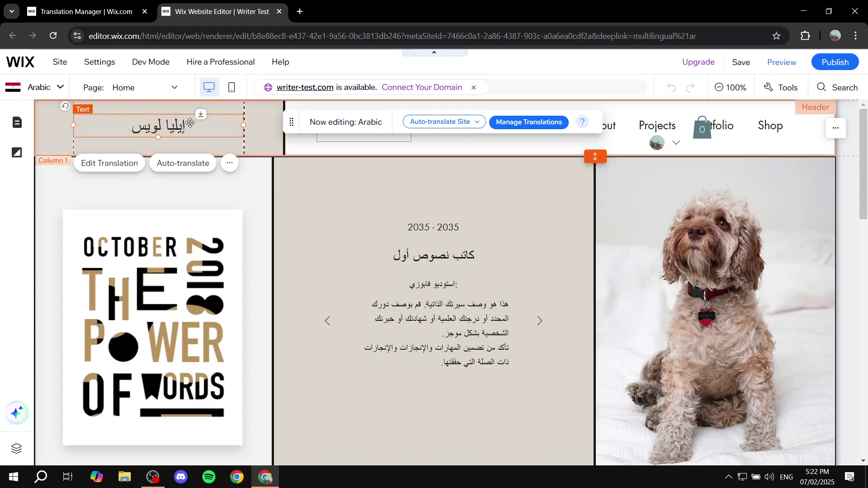
# Step: Change the Arabic text of the Facebook link button above the home page footer to "Facebook"
pyautogui.scroll(-5, 473, 297)
pyautogui.scroll(-10, 473, 295)
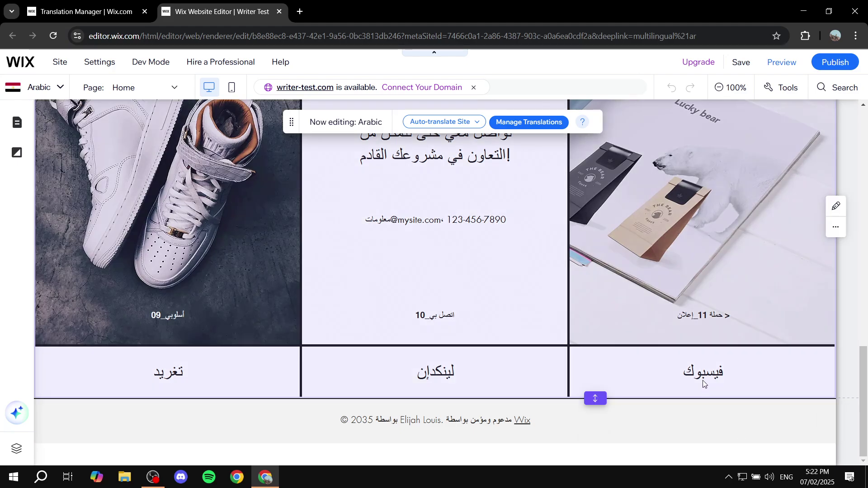
pyautogui.click(705, 370)
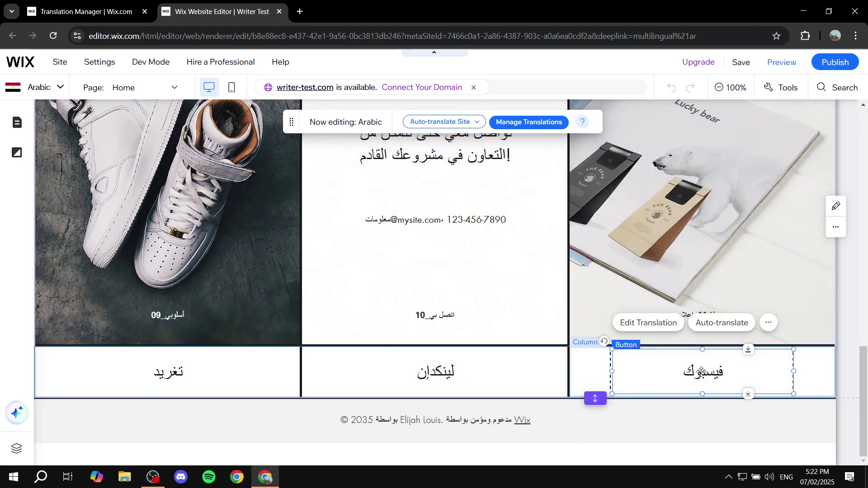
pyautogui.doubleClick(702, 371)
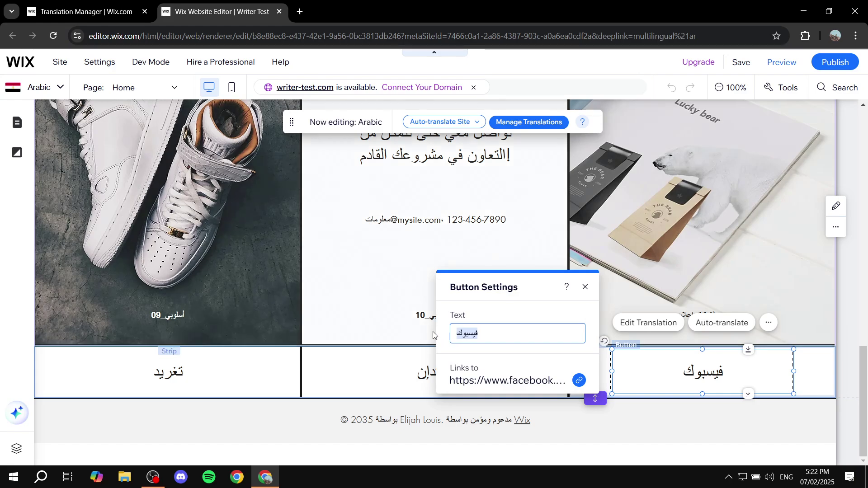
pyautogui.write('Facebook')
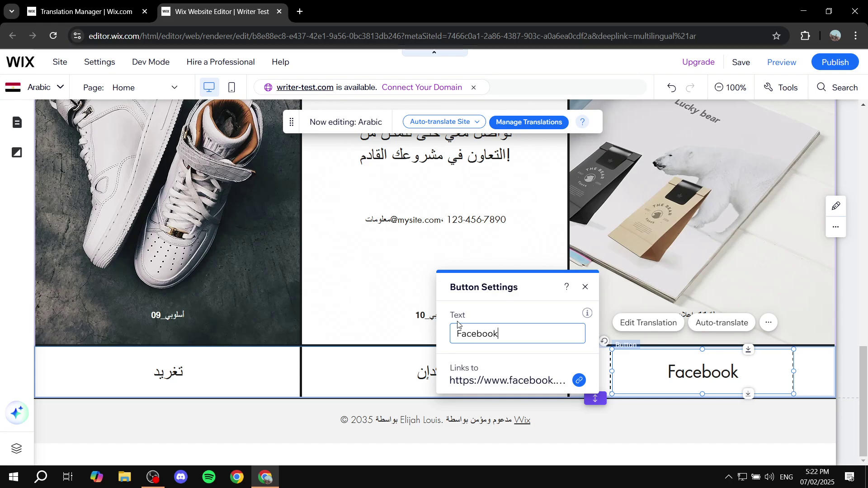
pyautogui.click(584, 288)
# Step: Change the Arabic text of the LinkedIn link button above the footer to "LinkedIn"
pyautogui.click(439, 366)
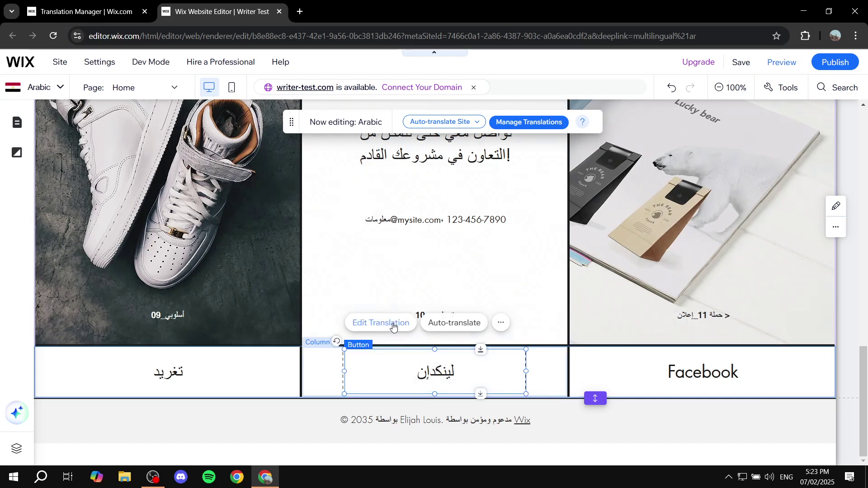
pyautogui.click(393, 324)
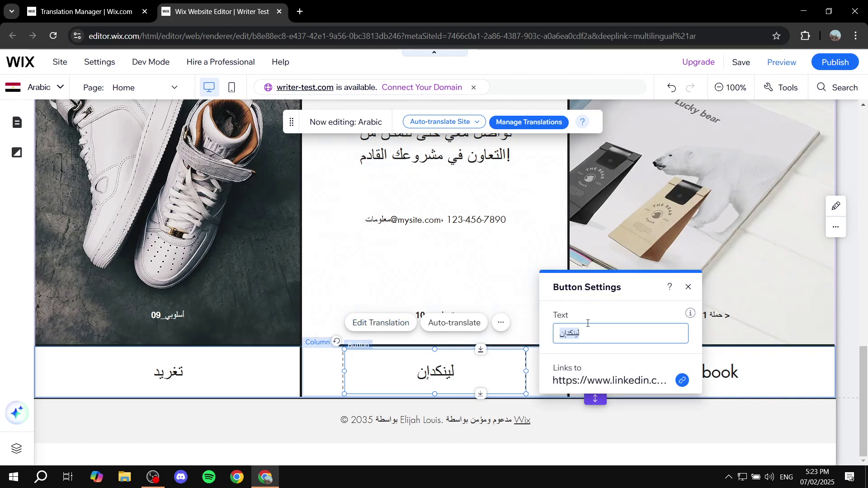
pyautogui.write('LinkedIn')
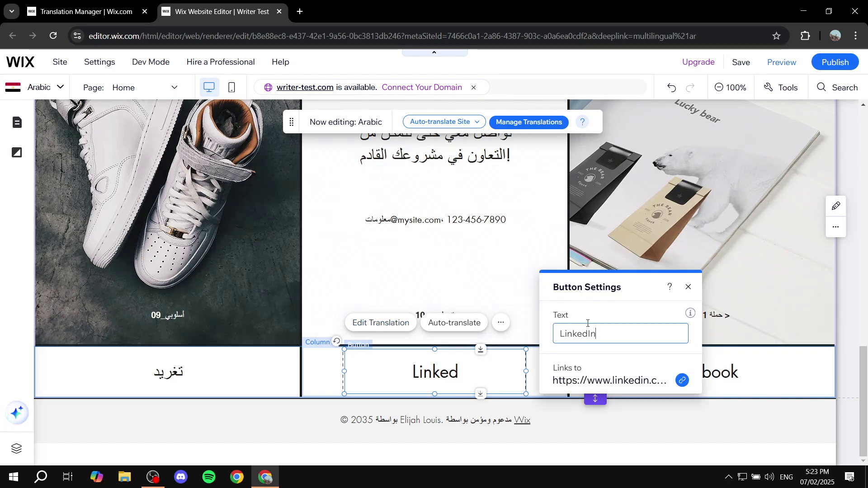
pyautogui.click(687, 288)
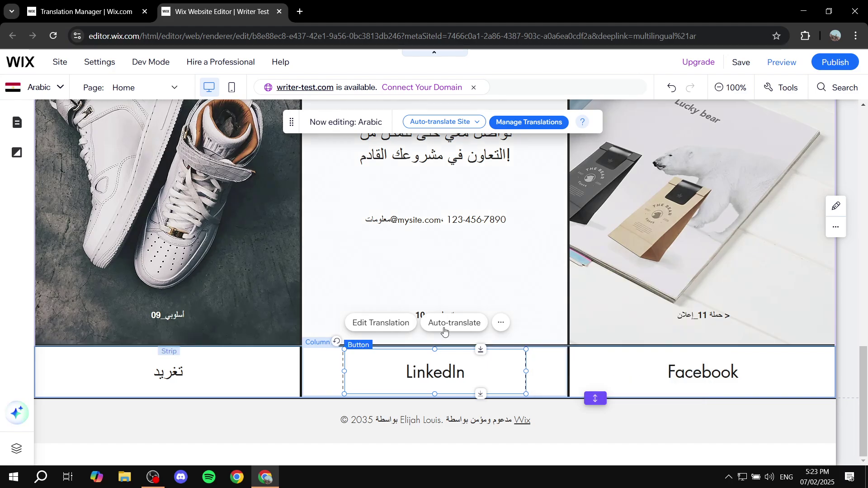
# Step: Change the Arabic text of the Twitter link button above the footer to "Twitter"
pyautogui.click(172, 350)
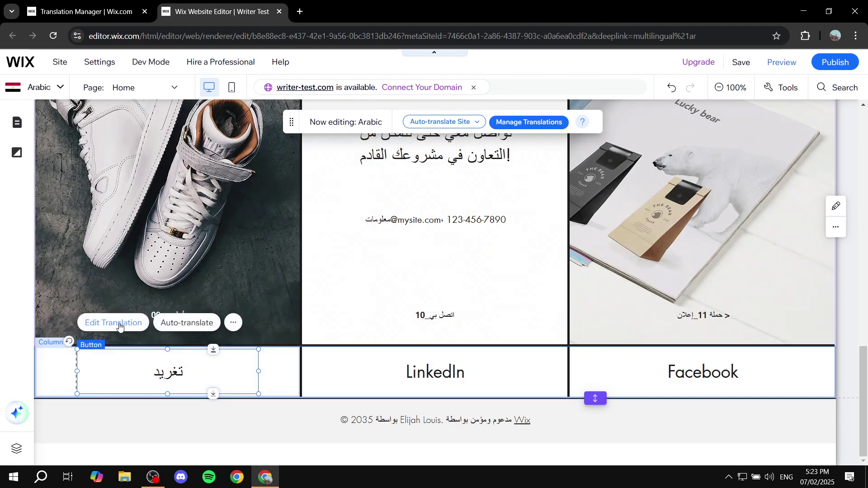
pyautogui.click(114, 323)
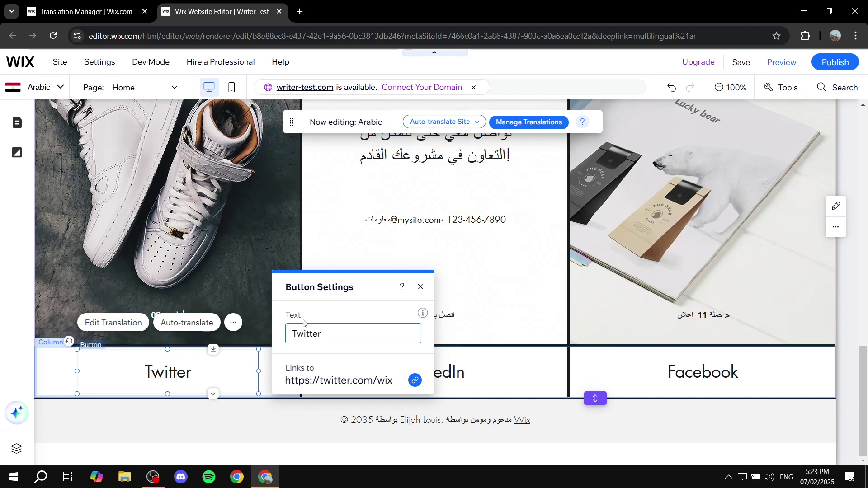
pyautogui.click(420, 287)
# Step: Look at the translation's text settings for the e-mail and phone line in the contact section
pyautogui.click(420, 216)
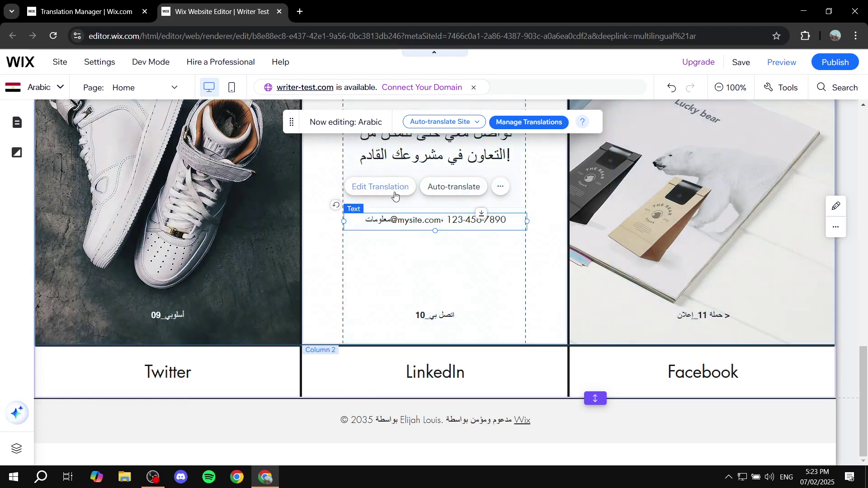
pyautogui.click(395, 193)
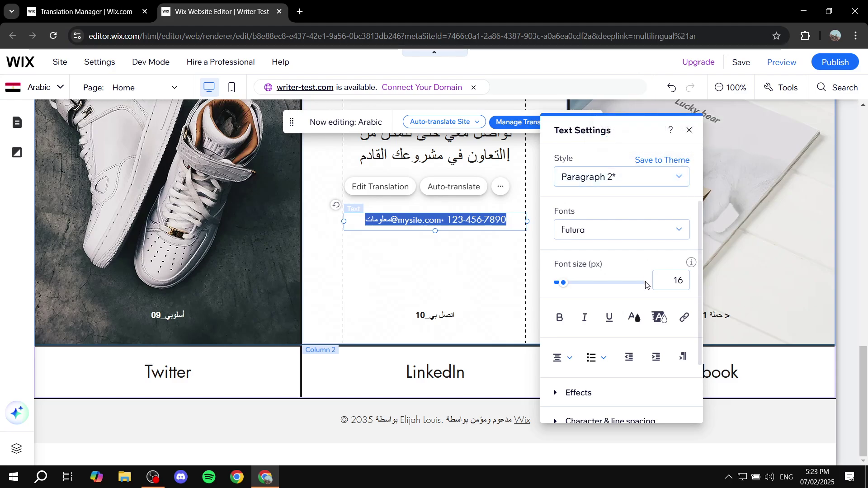
pyautogui.click(688, 131)
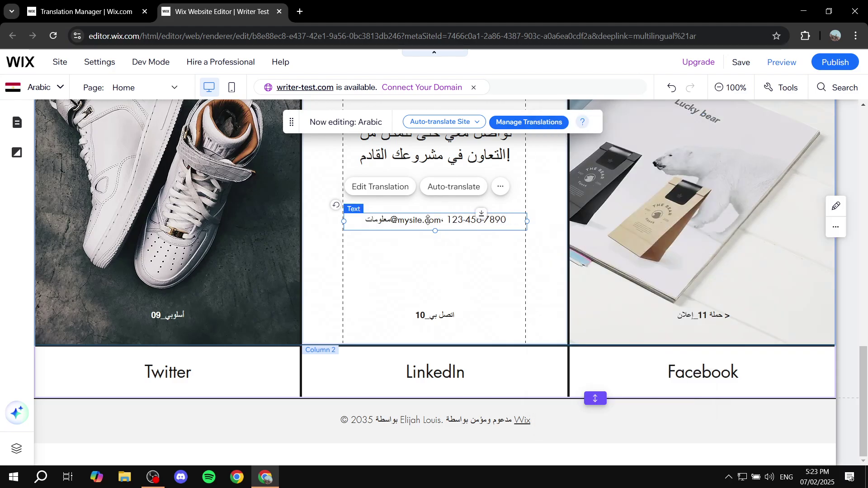
# Step: Save the site with the corrected Arabic button texts and publish it
pyautogui.scroll(4, 461, 176)
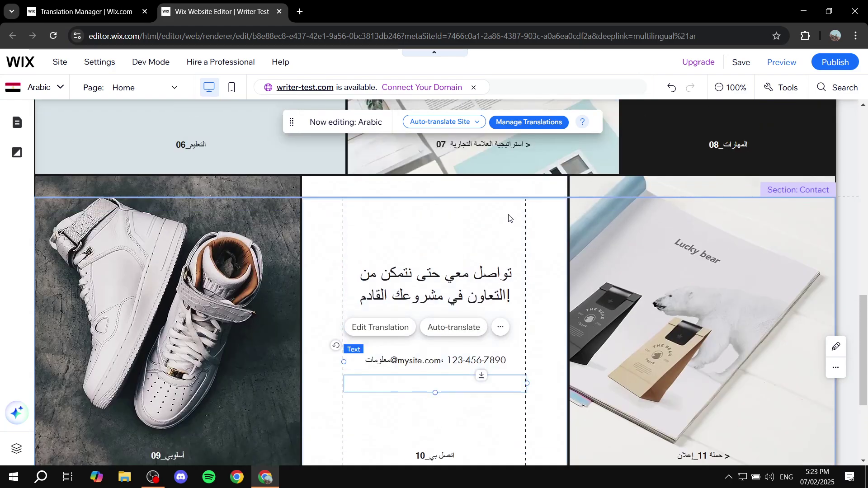
pyautogui.scroll(8, 680, 242)
pyautogui.moveTo(746, 69)
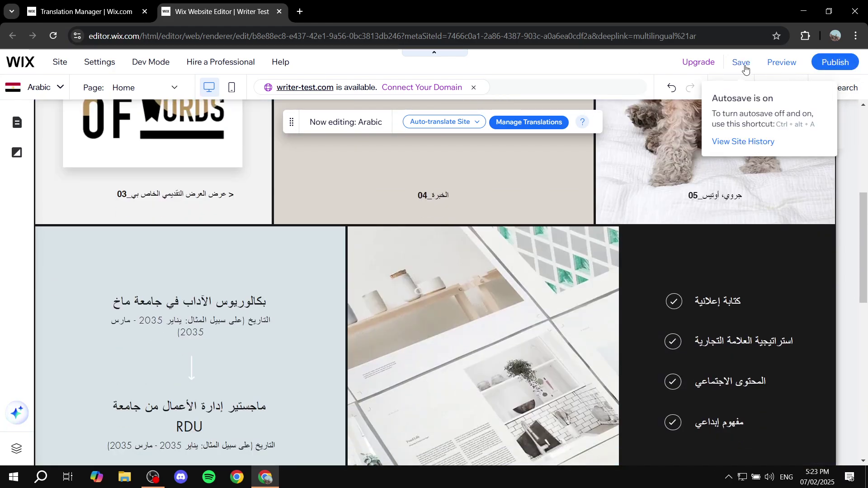
pyautogui.scroll(6, 515, 267)
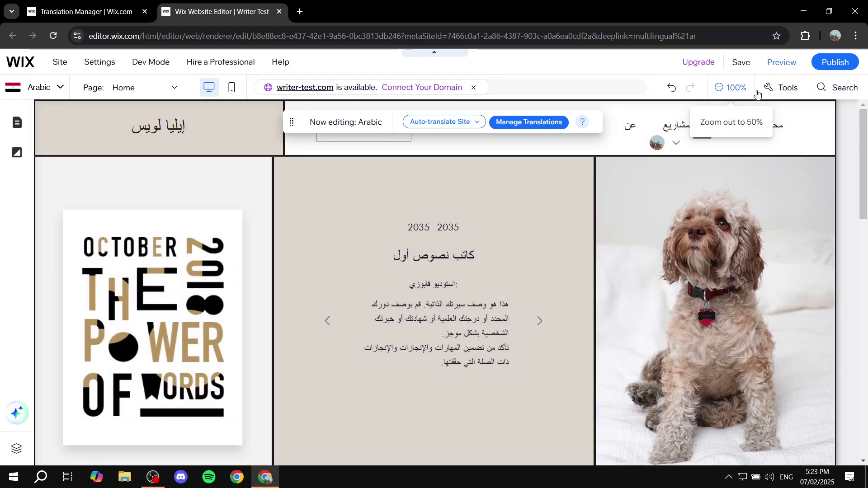
pyautogui.click(746, 63)
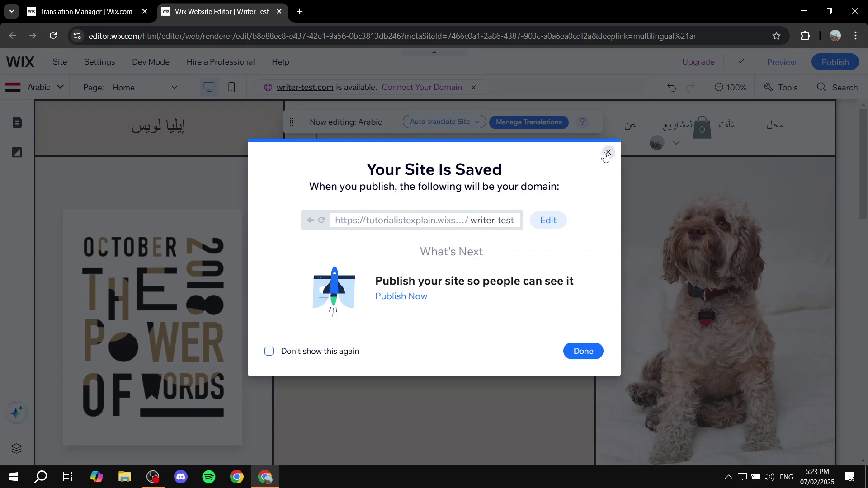
pyautogui.click(607, 152)
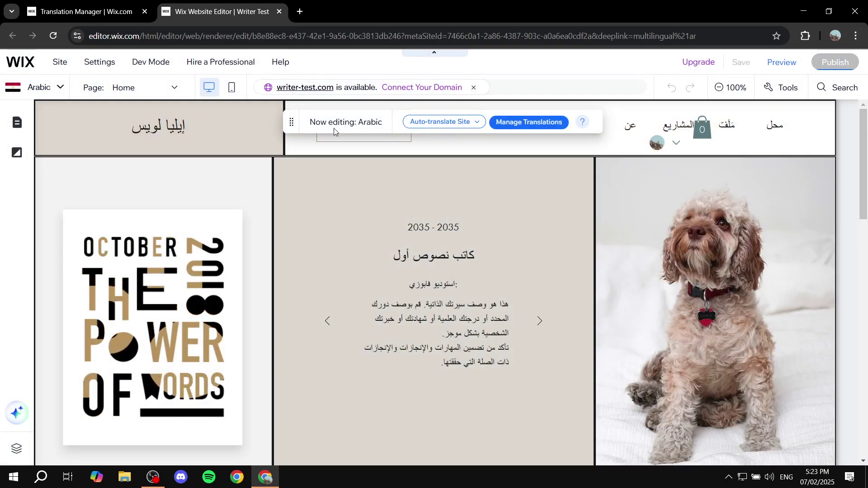
pyautogui.click(330, 136)
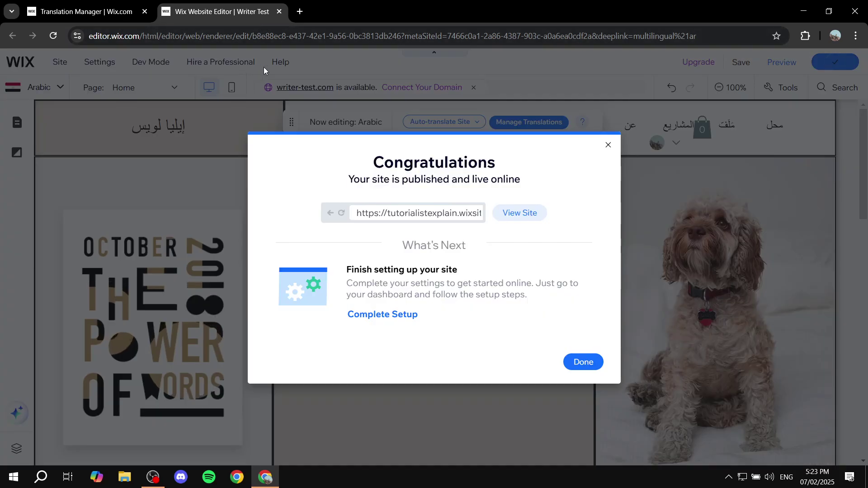
pyautogui.click(607, 145)
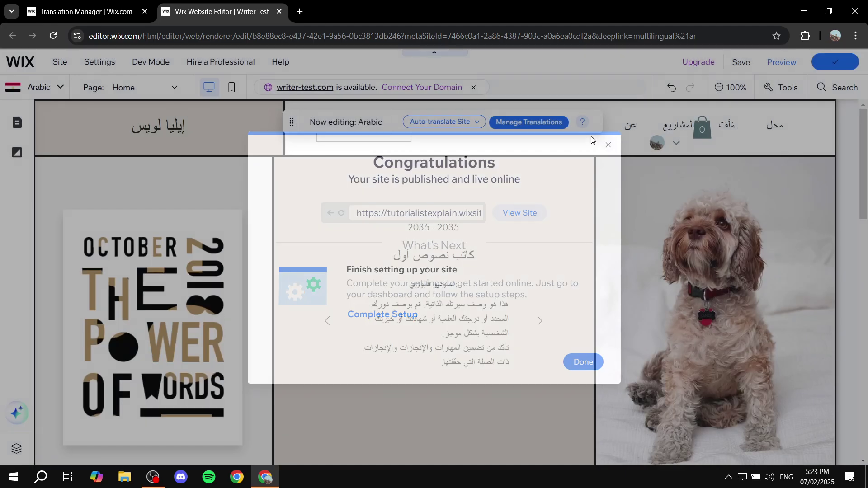
# Step: Move the floating translation bar off the header and shift the language menu over to the edge of the site title's block
pyautogui.click(591, 201)
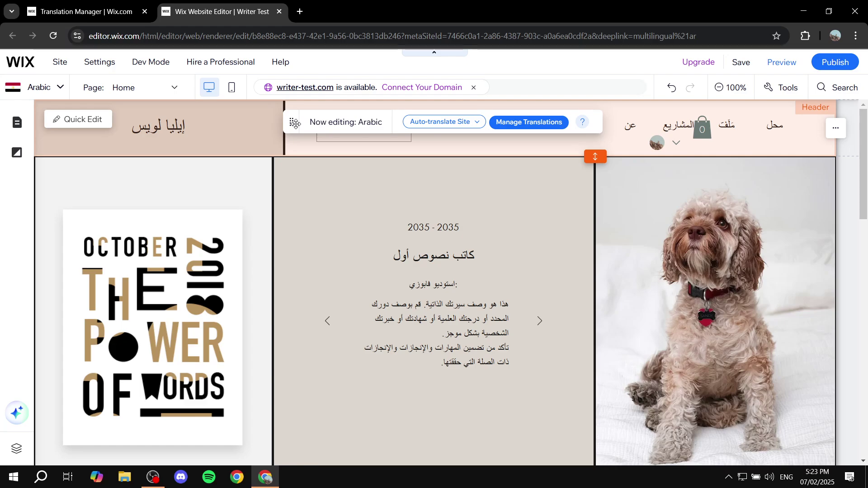
pyautogui.moveTo(290, 124); pyautogui.dragTo(474, 218)
pyautogui.click(338, 128)
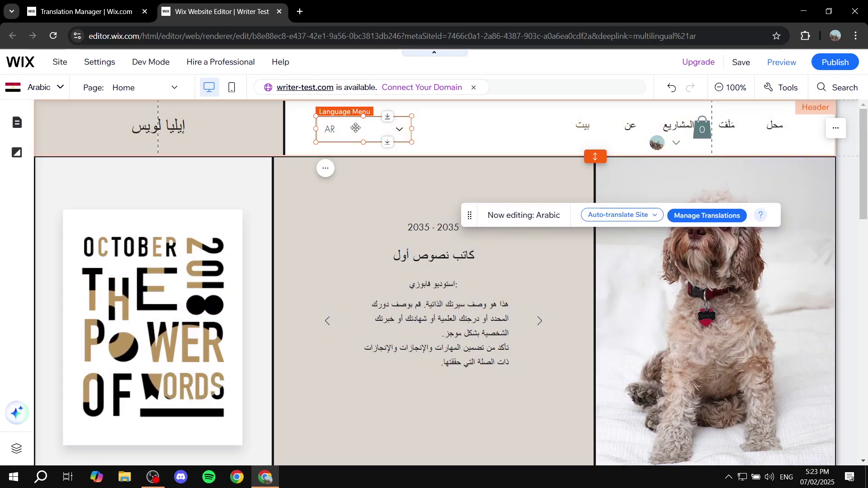
pyautogui.moveTo(365, 129); pyautogui.dragTo(334, 128)
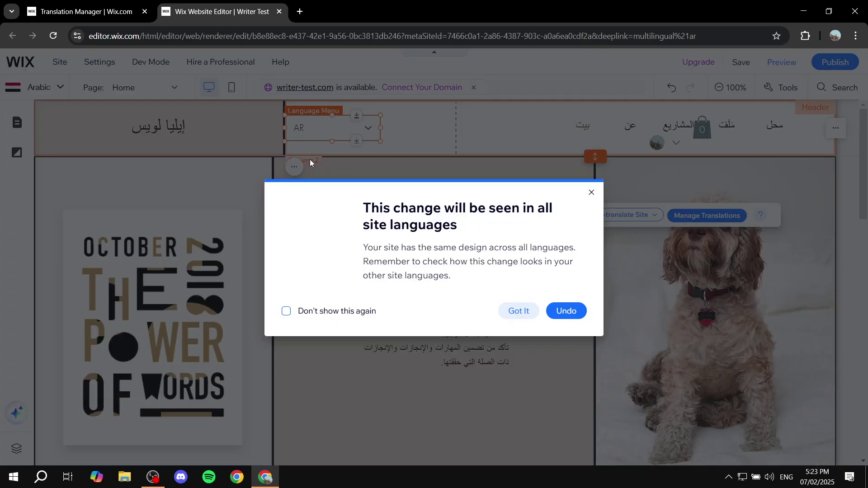
pyautogui.click(590, 194)
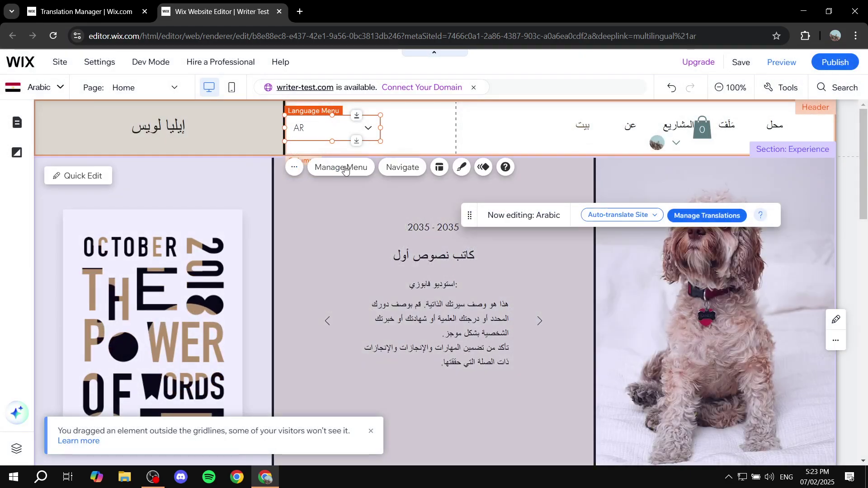
# Step: Apply the dark dropdown design with a flag to the language menu and save the site
pyautogui.click(462, 169)
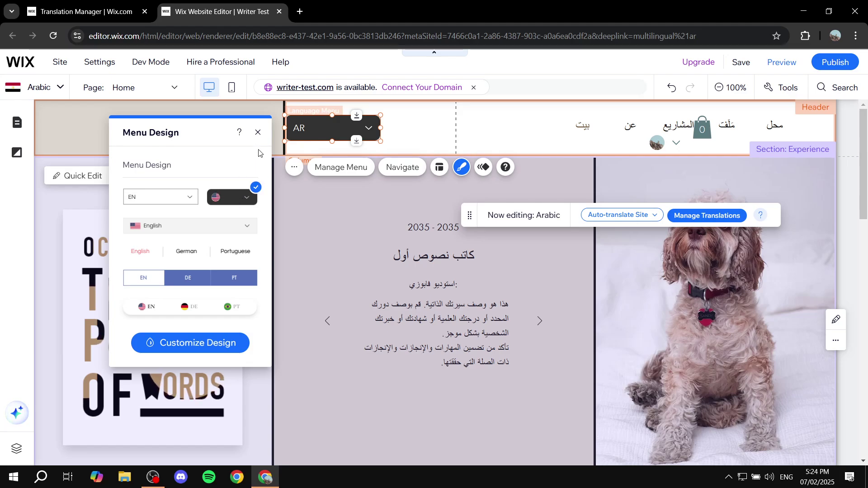
pyautogui.click(259, 134)
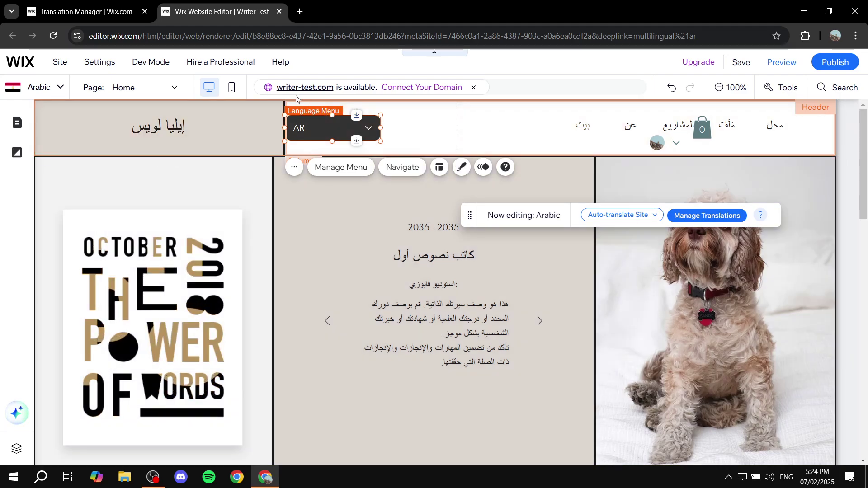
pyautogui.click(739, 63)
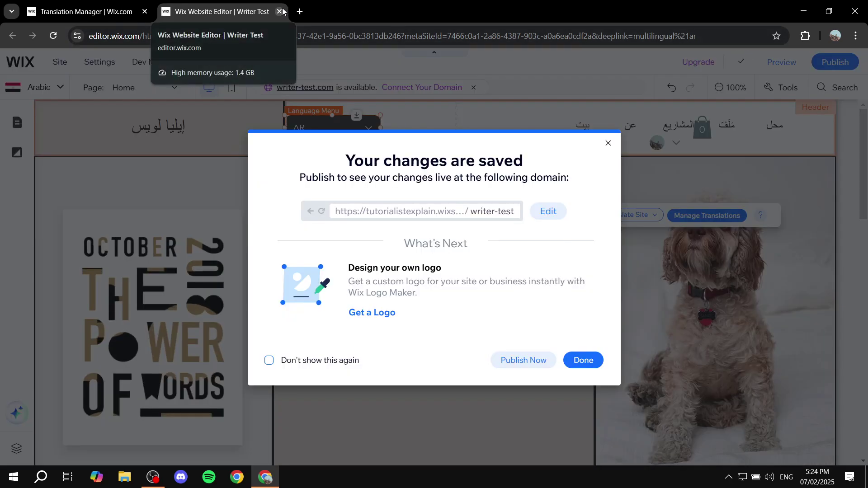
# Step: Close the site editor and return from the Translation Manager to the Multilingual overview
pyautogui.click(281, 11)
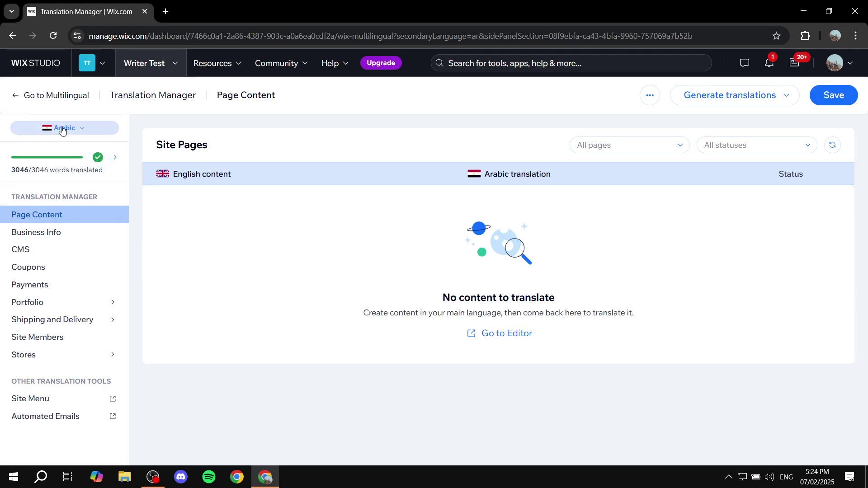
pyautogui.click(29, 97)
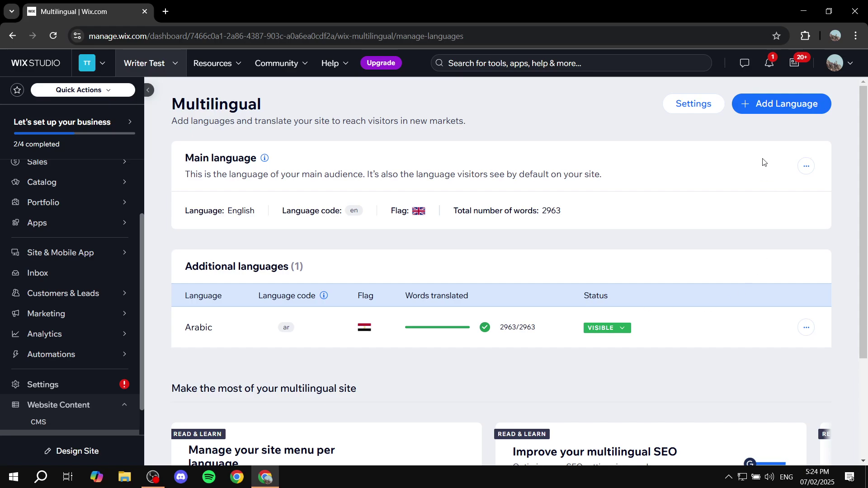
# Step: Start adding Spanish as a new site language and give it the flag of Spain
pyautogui.click(769, 103)
pyautogui.click(351, 196)
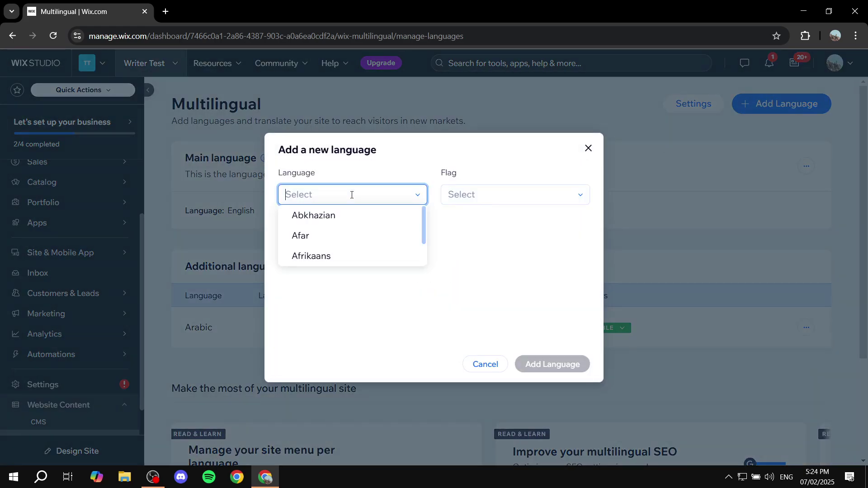
pyautogui.write('Span')
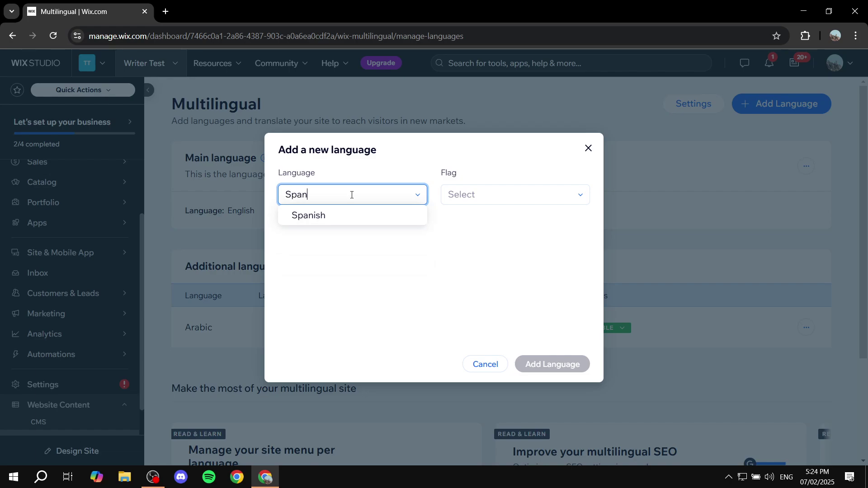
pyautogui.click(343, 216)
pyautogui.click(486, 178)
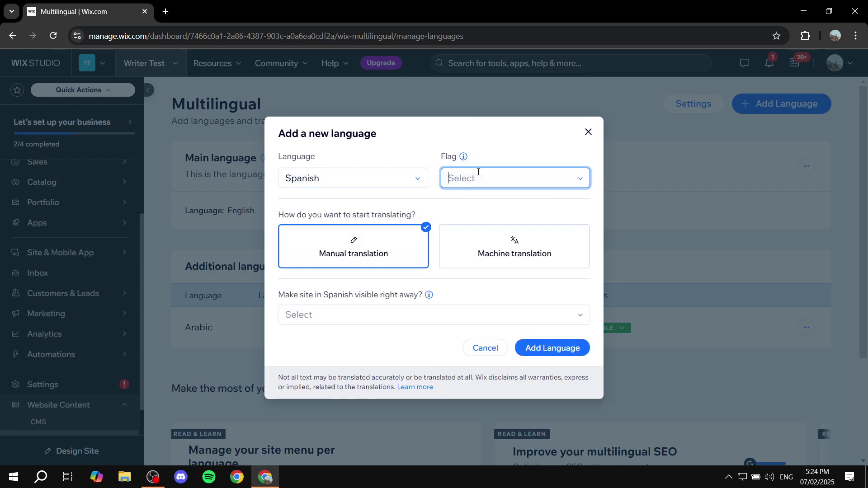
pyautogui.click(489, 197)
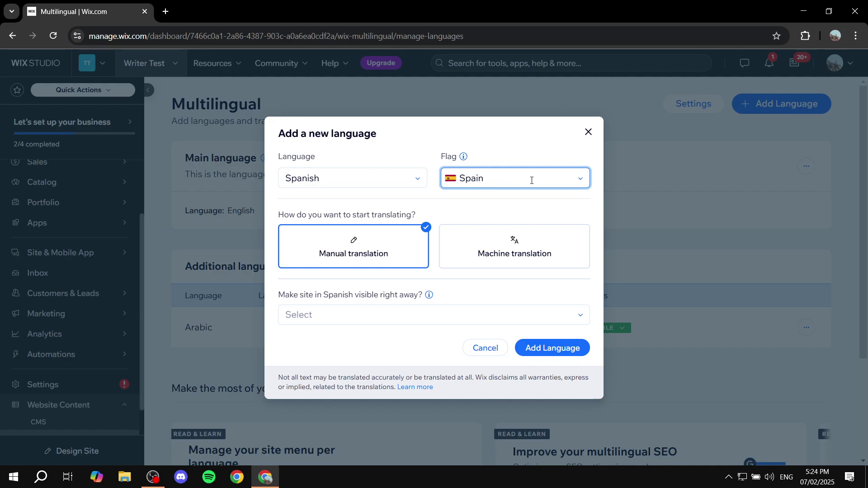
pyautogui.click(567, 254)
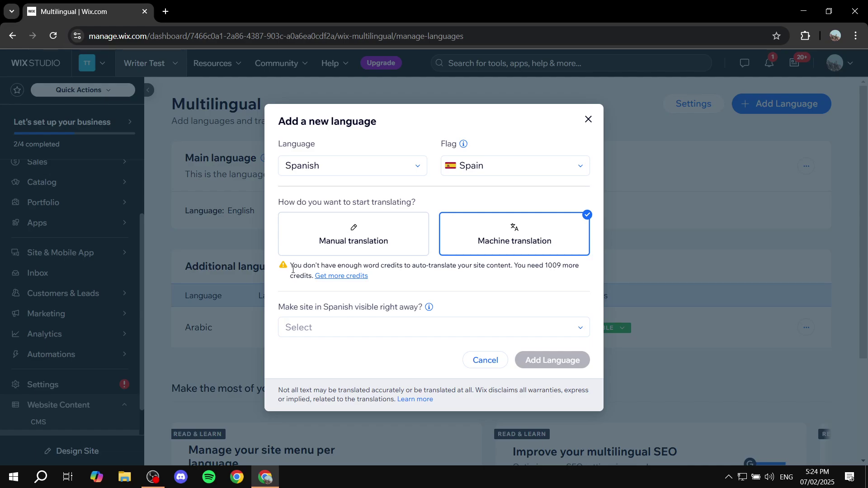
pyautogui.moveTo(290, 266); pyautogui.dragTo(461, 277)
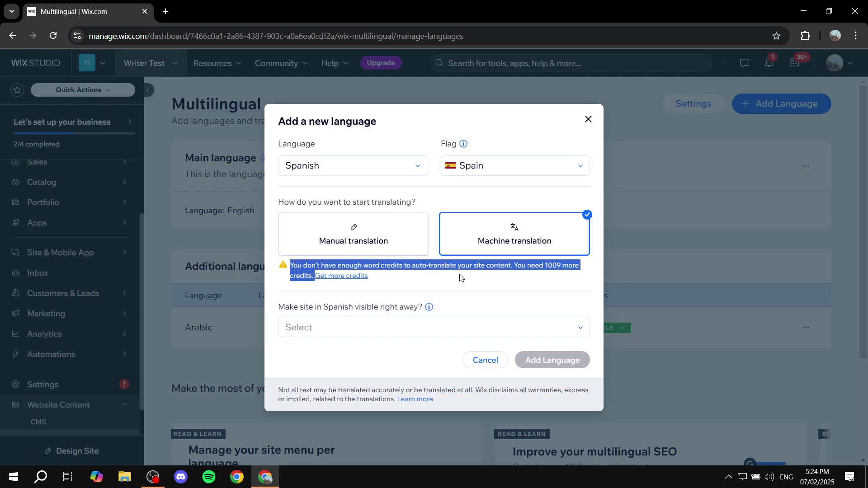
pyautogui.click(461, 277)
pyautogui.click(373, 234)
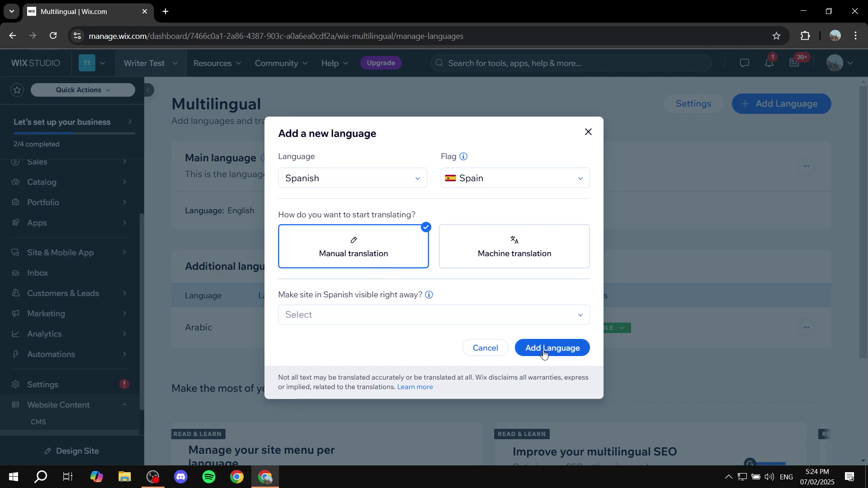
# Step: Add Spanish with manual translation and make the Spanish site visible right away
pyautogui.click(475, 315)
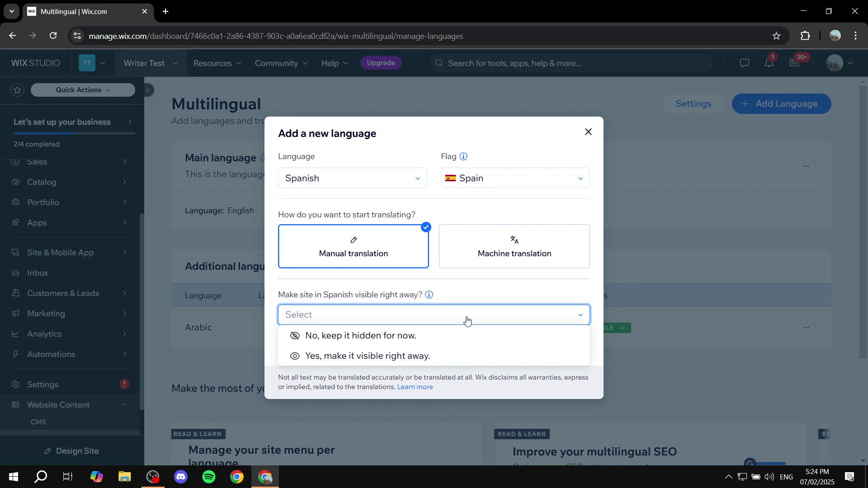
pyautogui.click(343, 356)
pyautogui.click(542, 351)
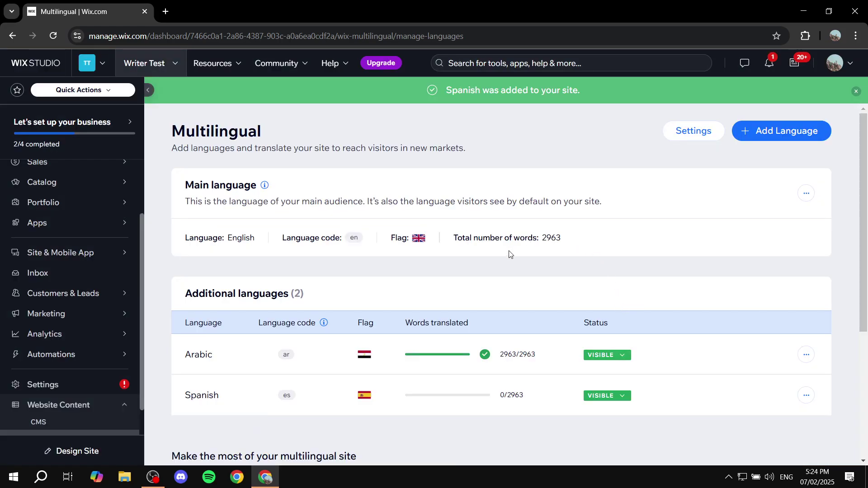
# Step: Open the Spanish translations and bring up the first three About page texts in their translation fields
pyautogui.scroll(-3, 509, 254)
pyautogui.moveTo(357, 235)
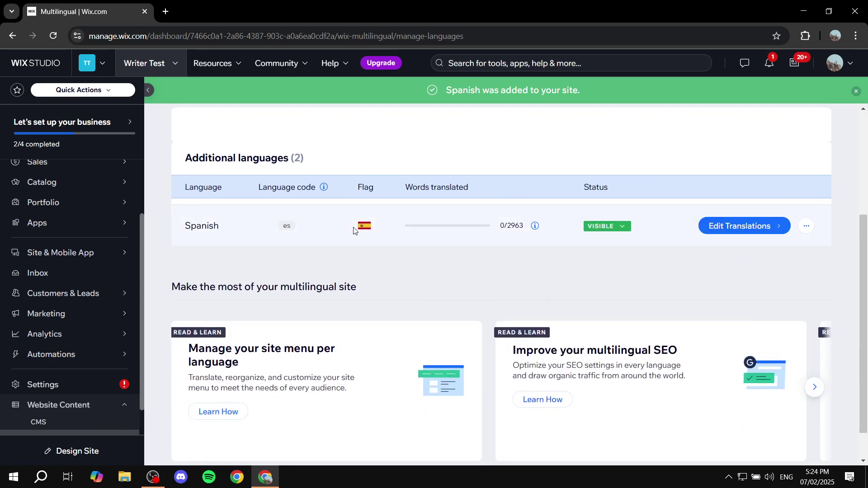
pyautogui.click(748, 228)
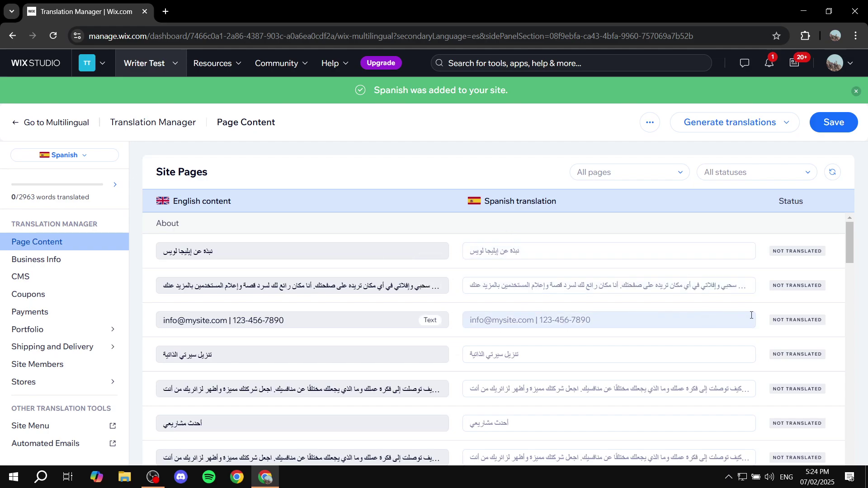
pyautogui.click(610, 319)
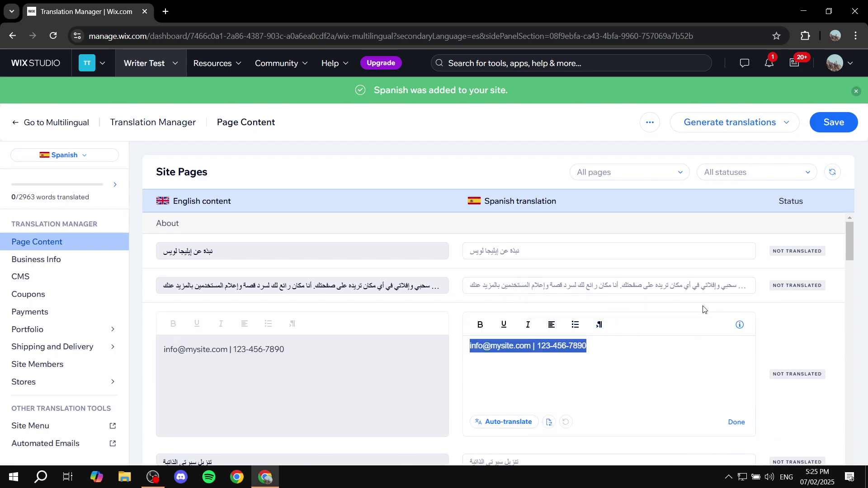
pyautogui.click(596, 286)
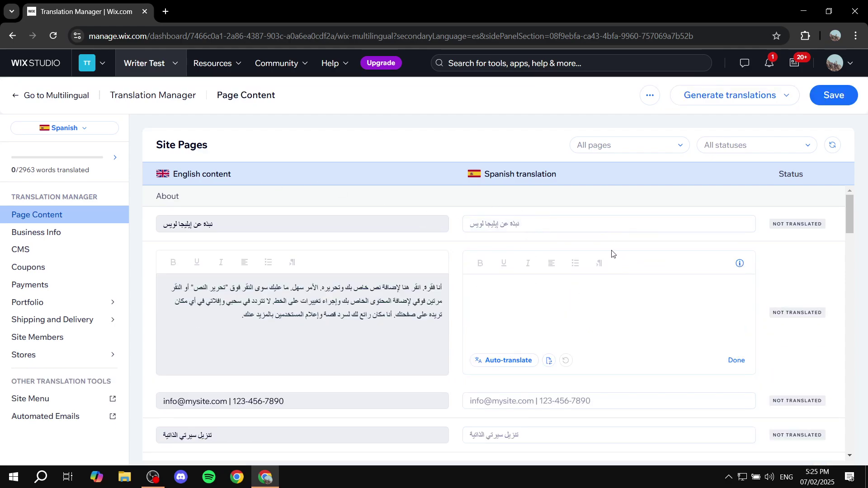
pyautogui.click(608, 225)
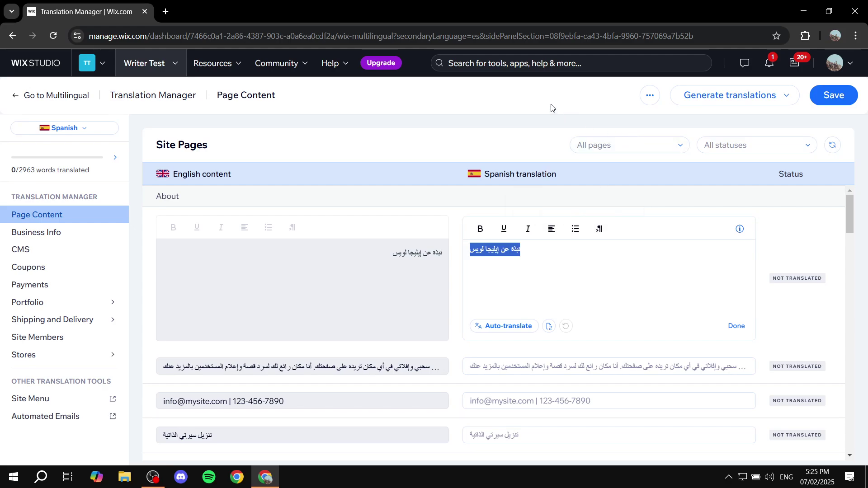
# Step: Save the Spanish translations and open the site for editing from the Website Overview
pyautogui.click(833, 95)
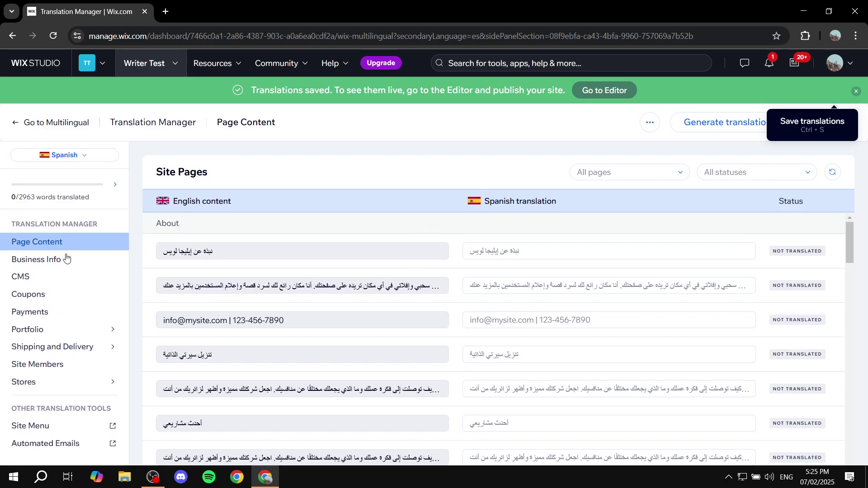
pyautogui.click(11, 124)
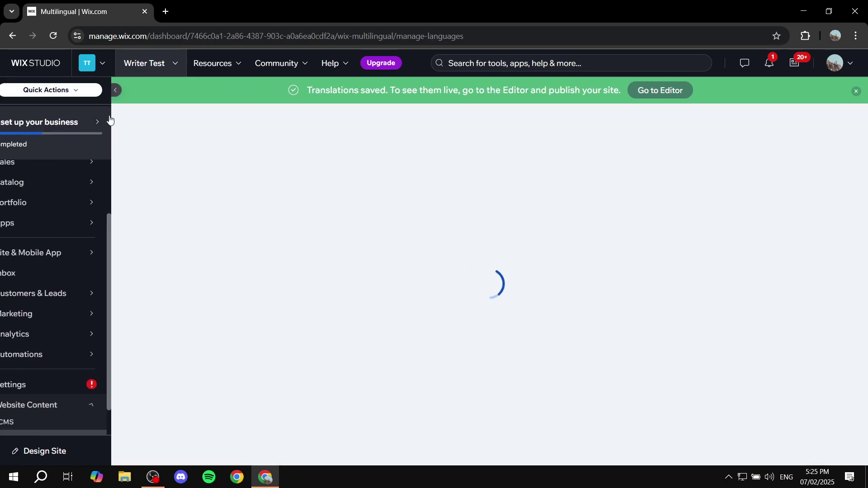
pyautogui.click(110, 262)
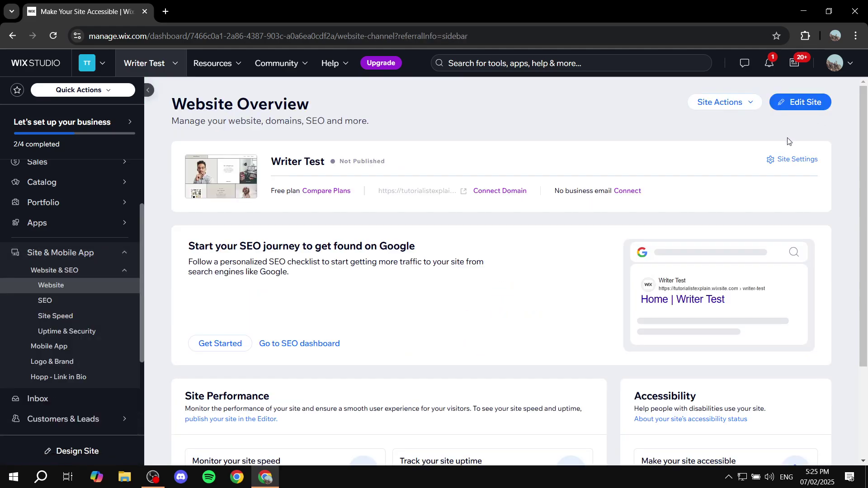
pyautogui.click(806, 103)
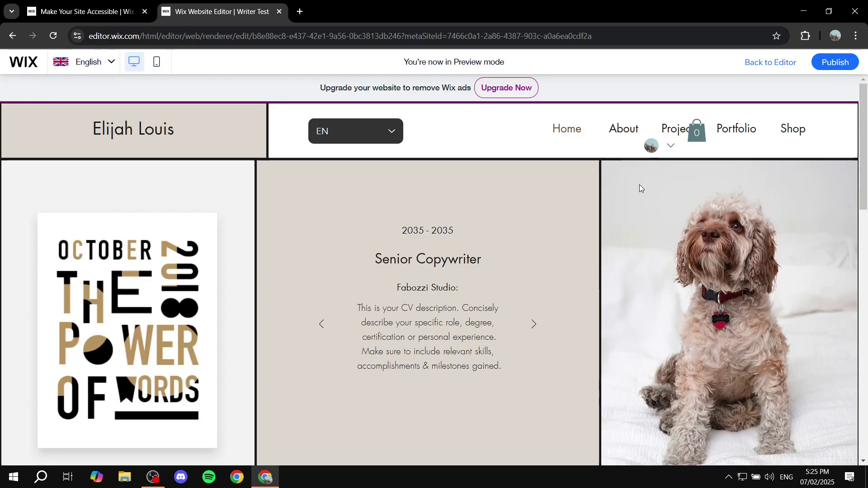
# Step: Switch the previewed site to Arabic and on to Spanish with its language menu, and look over the Spanish Home page
pyautogui.click(350, 132)
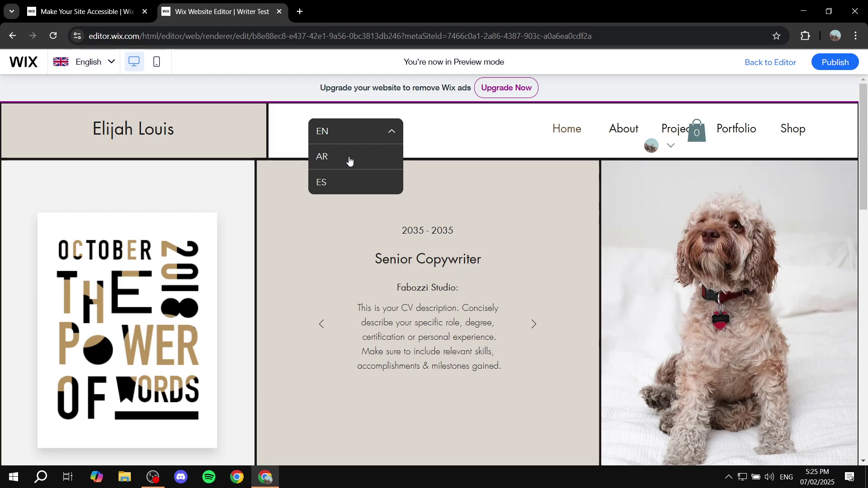
pyautogui.click(357, 157)
pyautogui.click(383, 138)
pyautogui.click(335, 181)
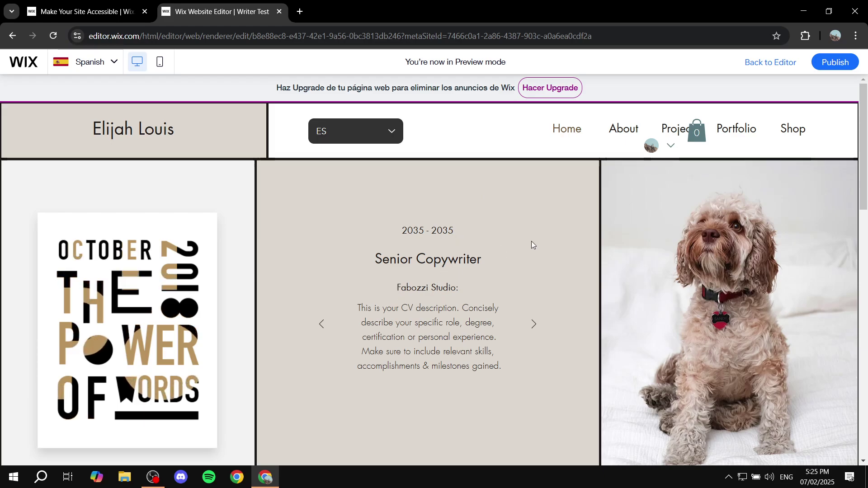
pyautogui.scroll(-1, 524, 275)
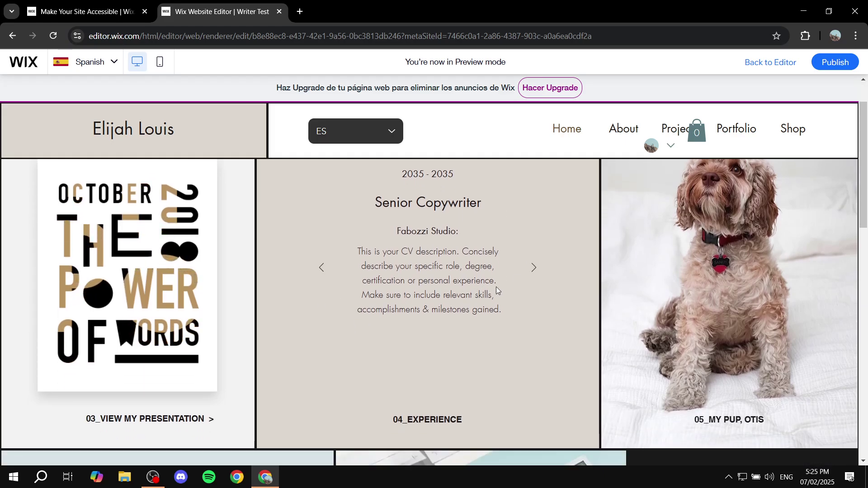
pyautogui.scroll(1, 414, 169)
# Step: Switch the previewed site back to English and examine the upgrade banner's text above the header
pyautogui.click(384, 139)
pyautogui.click(361, 155)
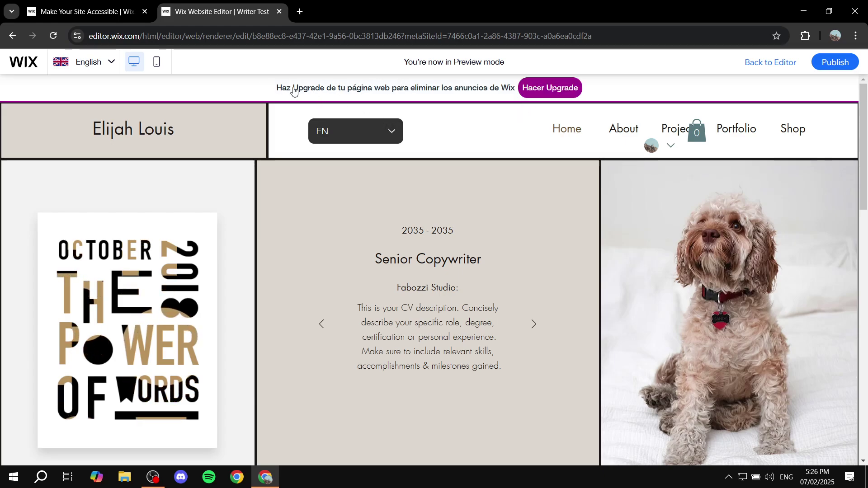
pyautogui.moveTo(313, 91); pyautogui.dragTo(405, 96)
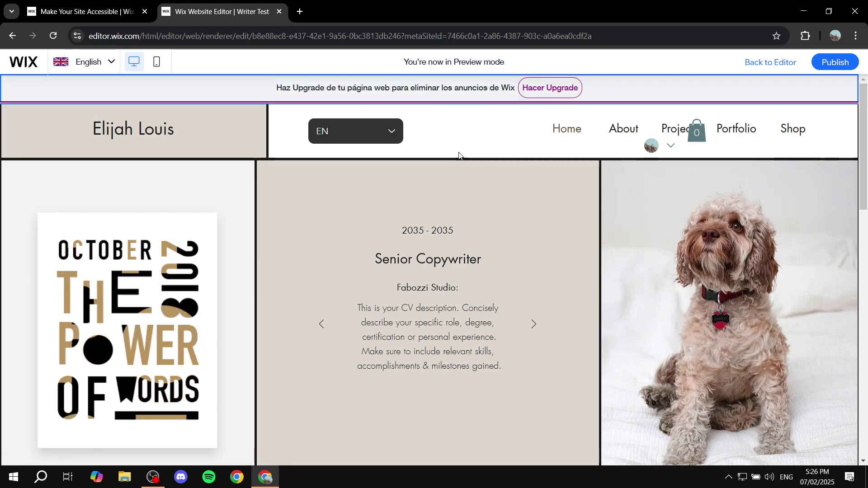